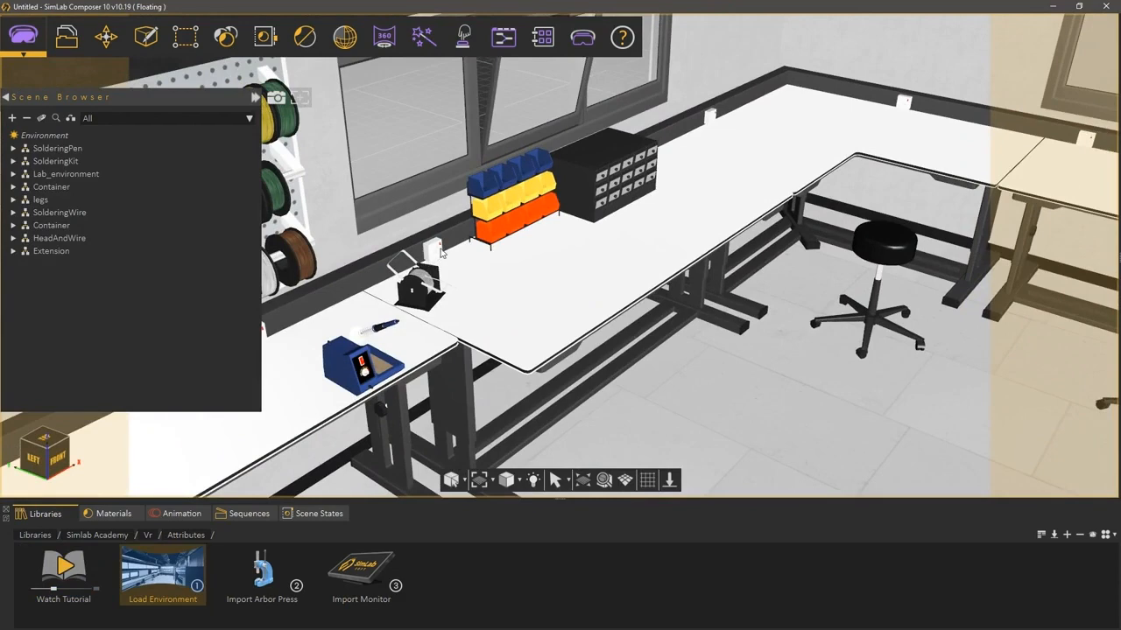
# Place the Import Arbor Press library model on the white workbench in front of the coloured storage bins
pyautogui.scroll(3, 445, 310)
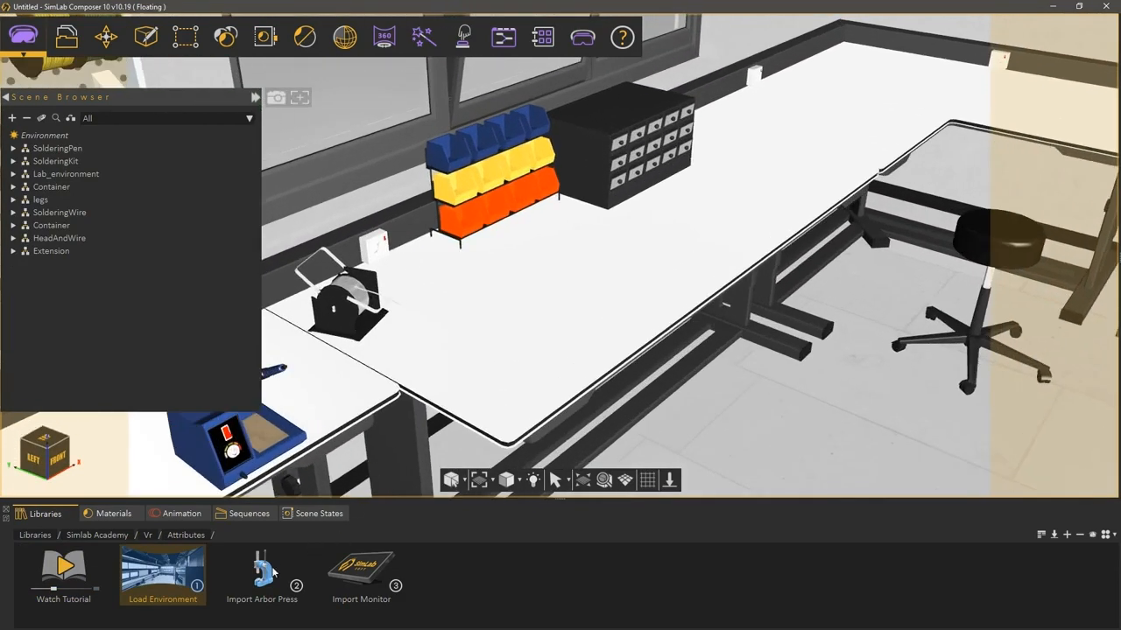
pyautogui.moveTo(274, 571); pyautogui.dragTo(571, 331)
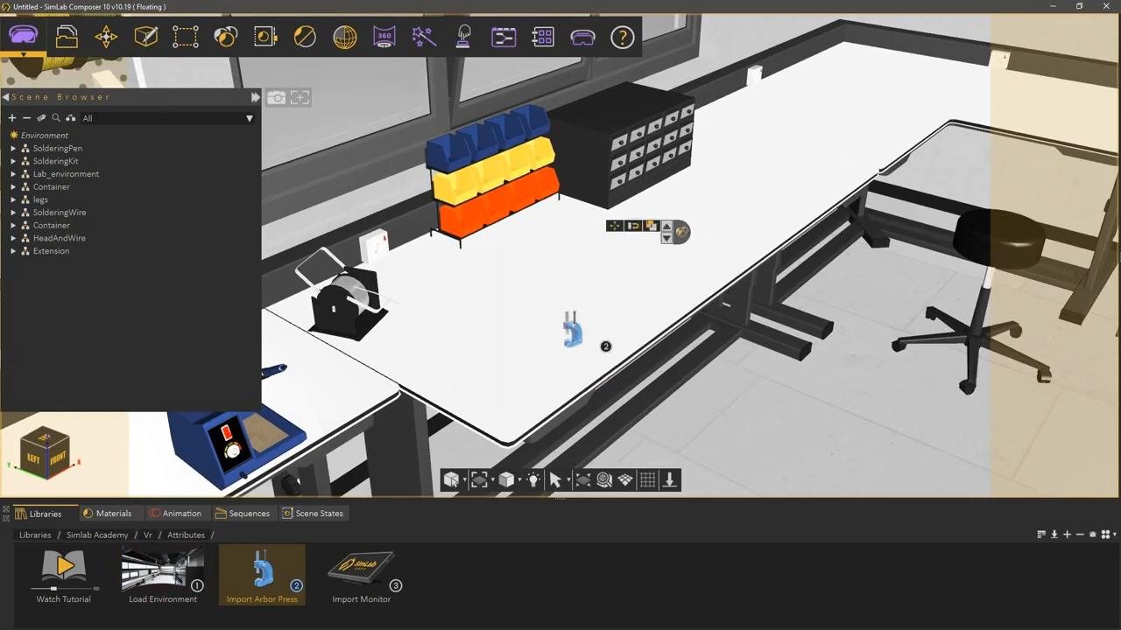
pyautogui.click(537, 360)
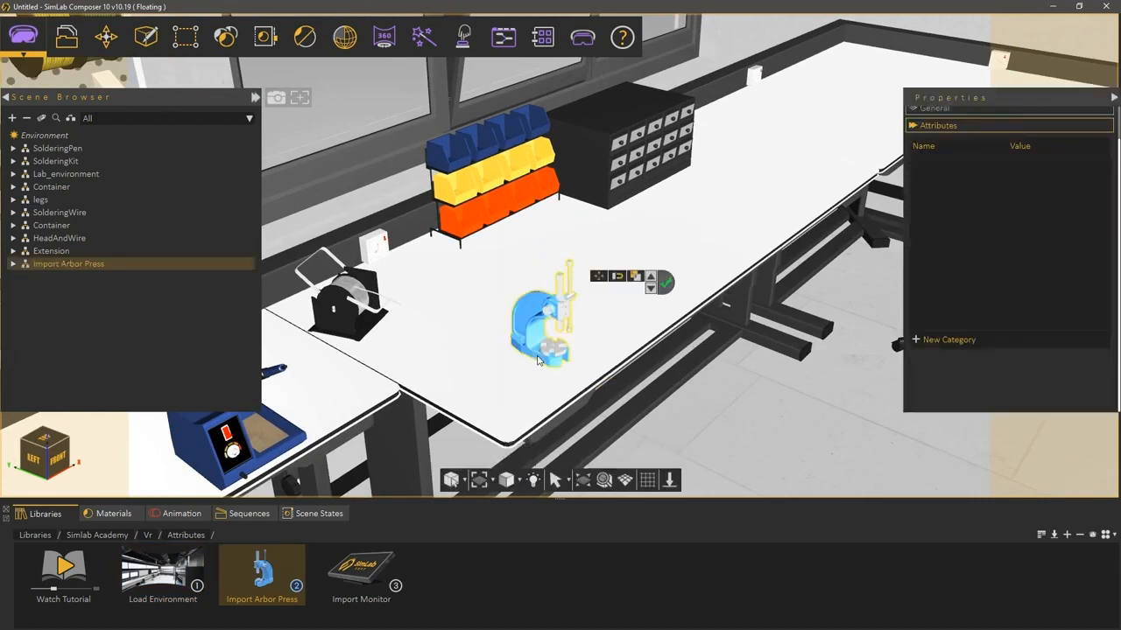
pyautogui.click(666, 282)
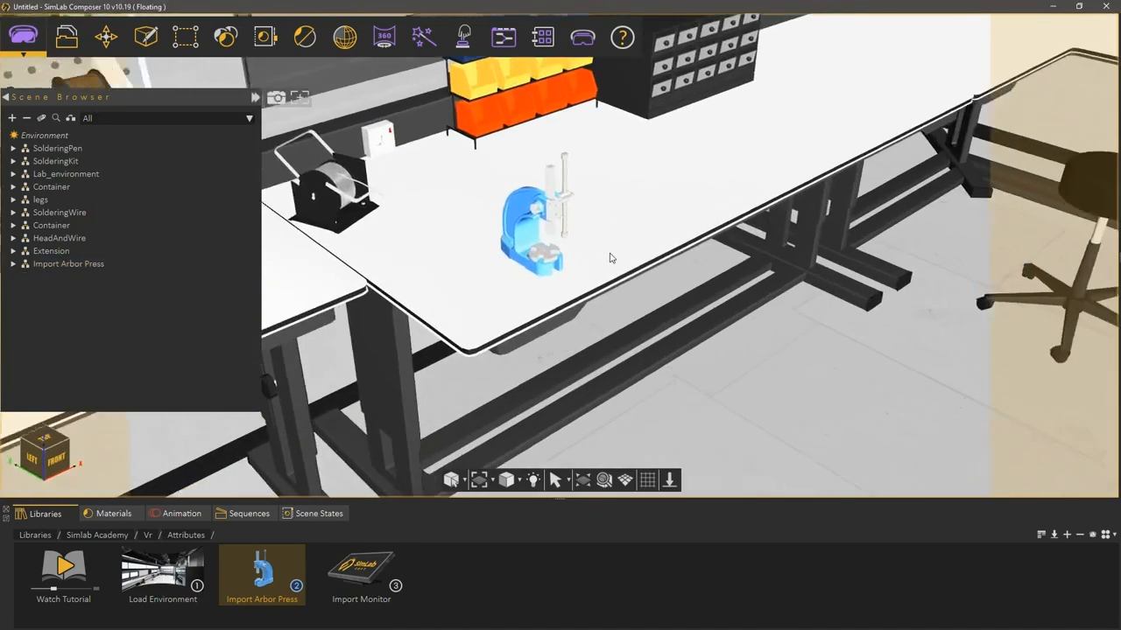
# Expand Import Arbor Press down to the parts of Arbor_Press.iam and review the attributes of Arbor_Frame:1
pyautogui.click(13, 263)
pyautogui.click(25, 277)
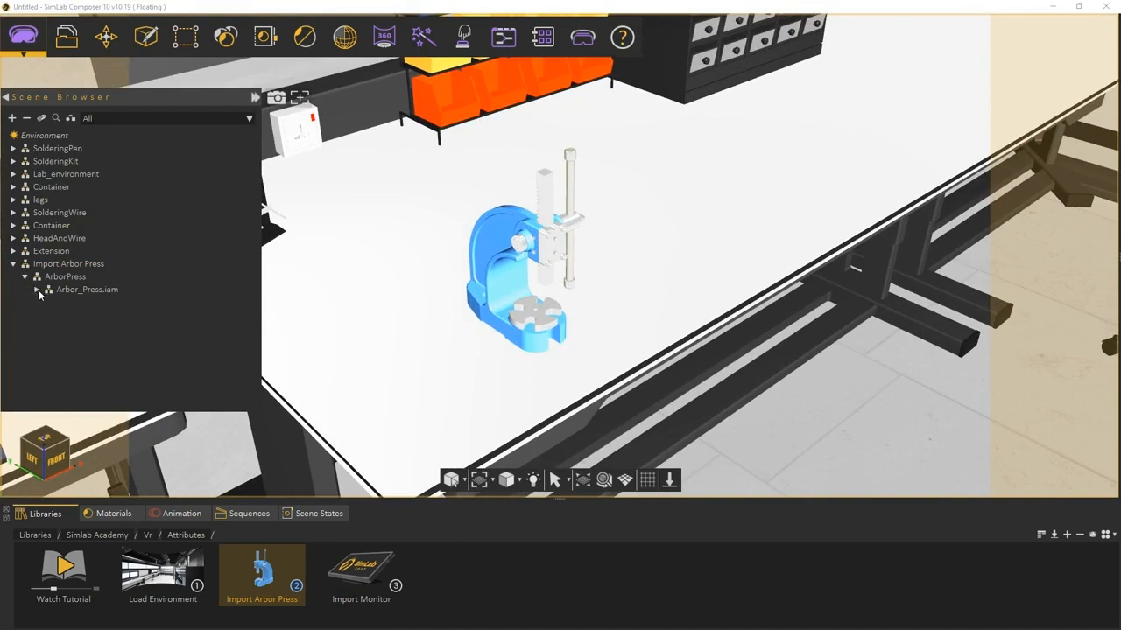
pyautogui.click(36, 289)
pyautogui.scroll(-2, 96, 262)
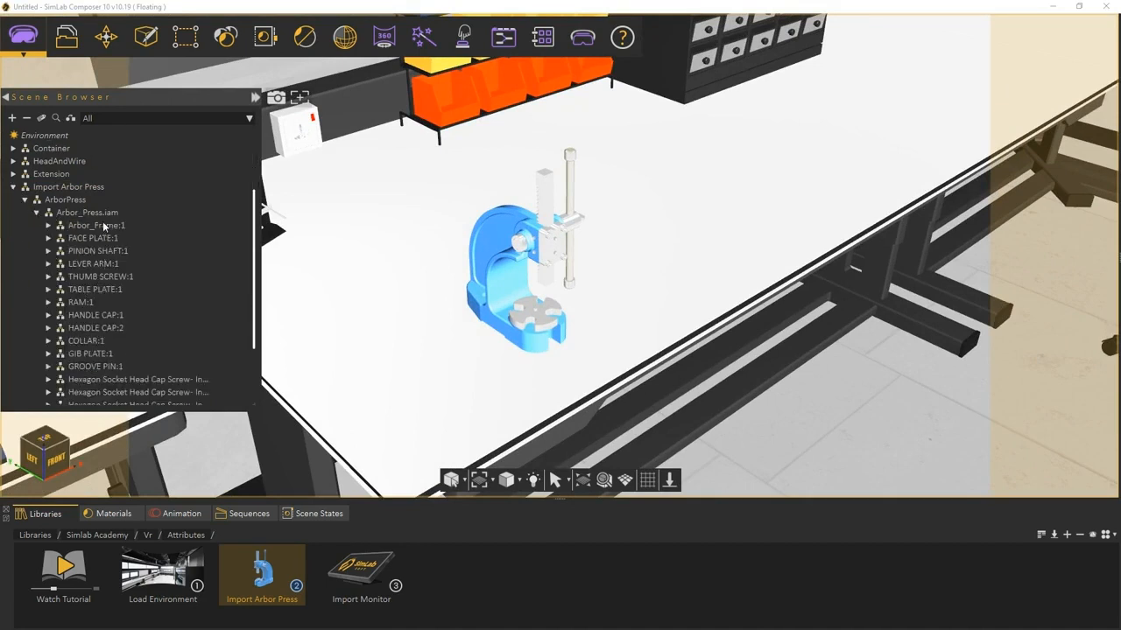
pyautogui.click(105, 226)
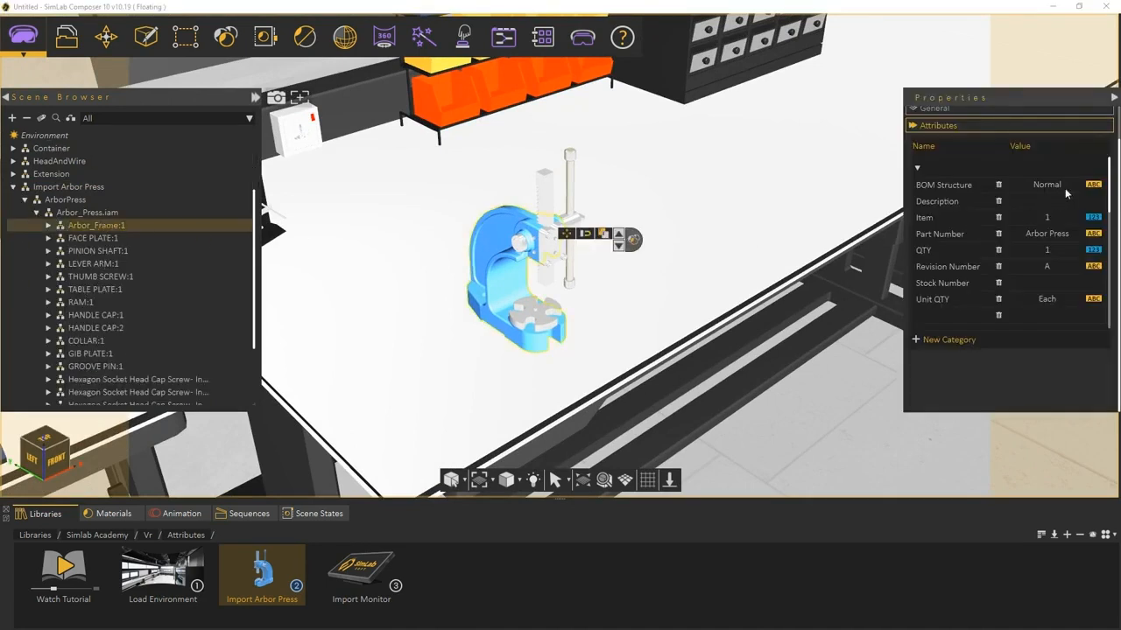
pyautogui.moveTo(1112, 180); pyautogui.dragTo(1112, 208)
pyautogui.scroll(-5, 1112, 208)
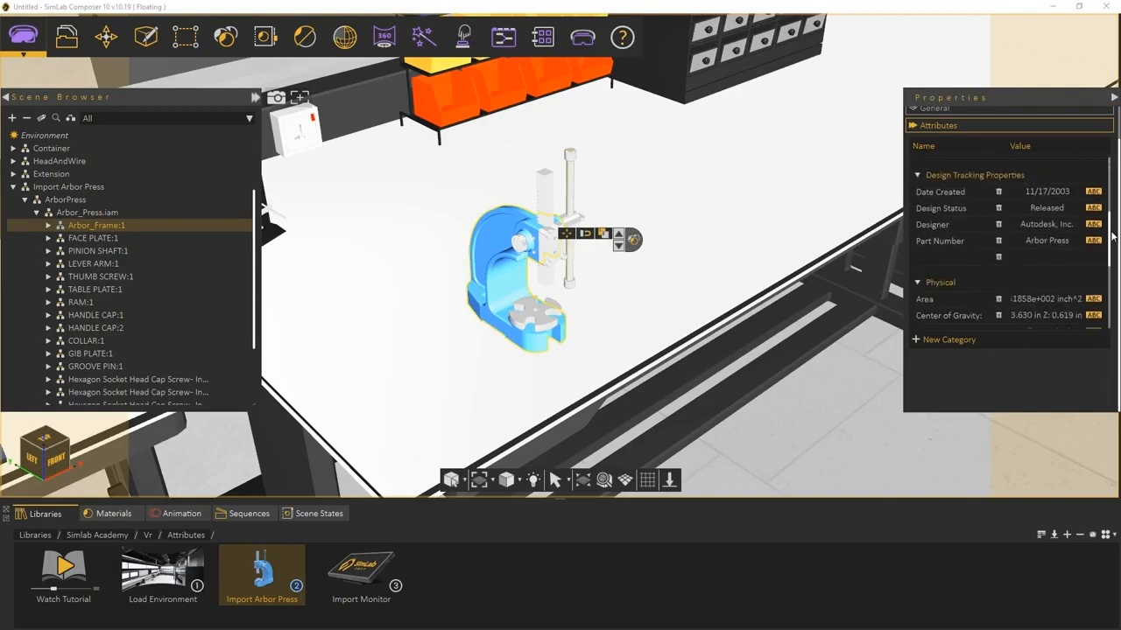
pyautogui.scroll(3, 1112, 213)
pyautogui.scroll(4, 1112, 212)
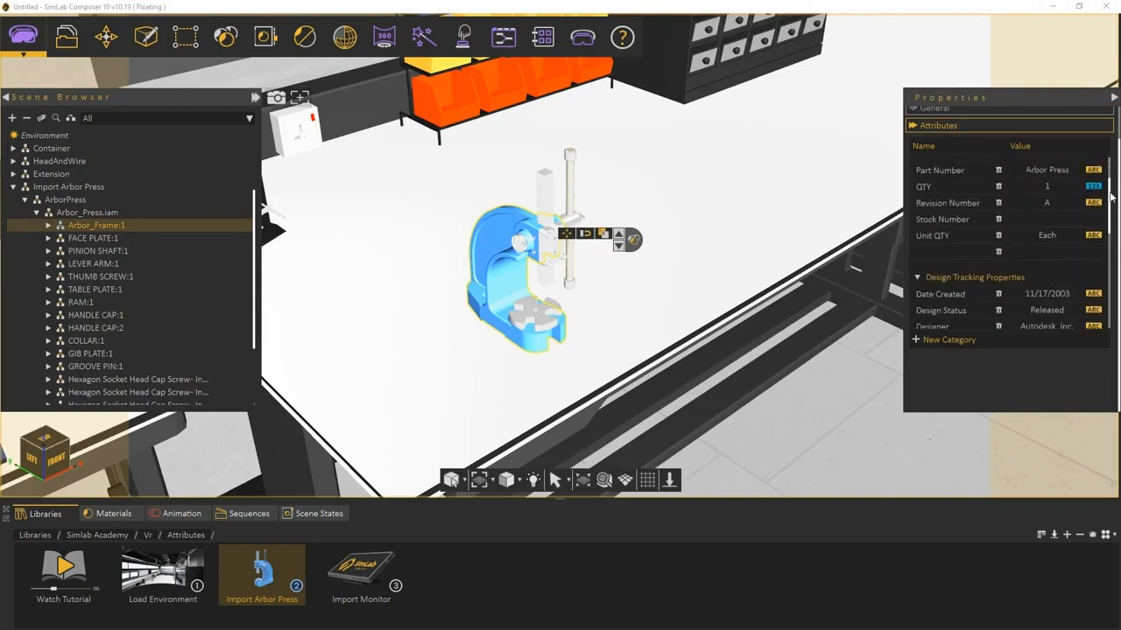
# Review the attributes of PINION SHAFT:1, including its physical properties
pyautogui.click(99, 238)
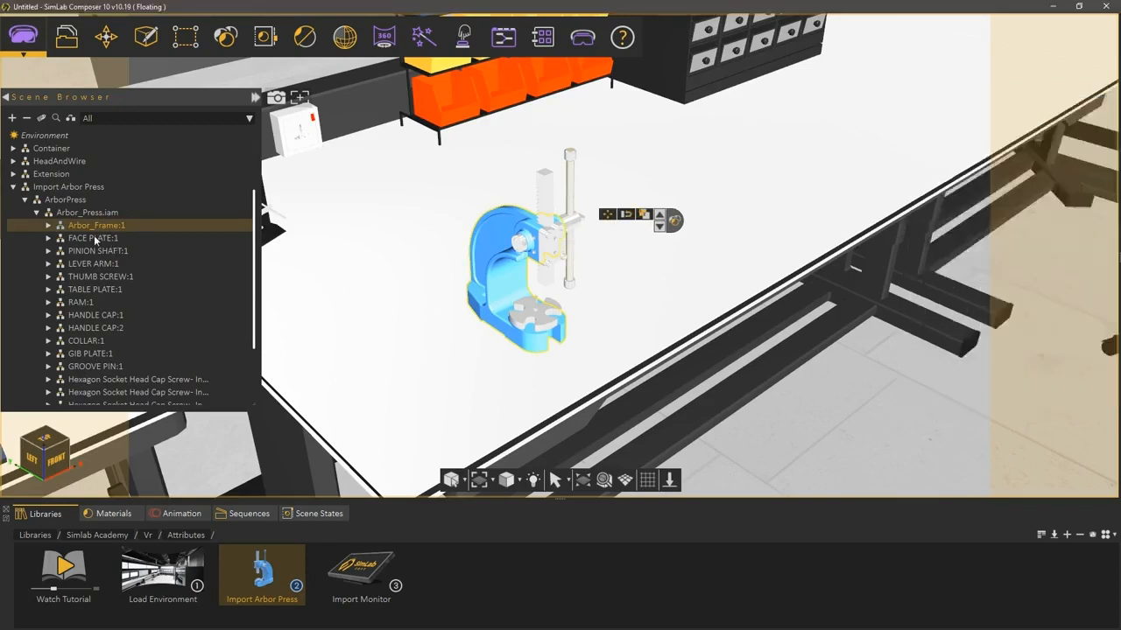
pyautogui.click(96, 250)
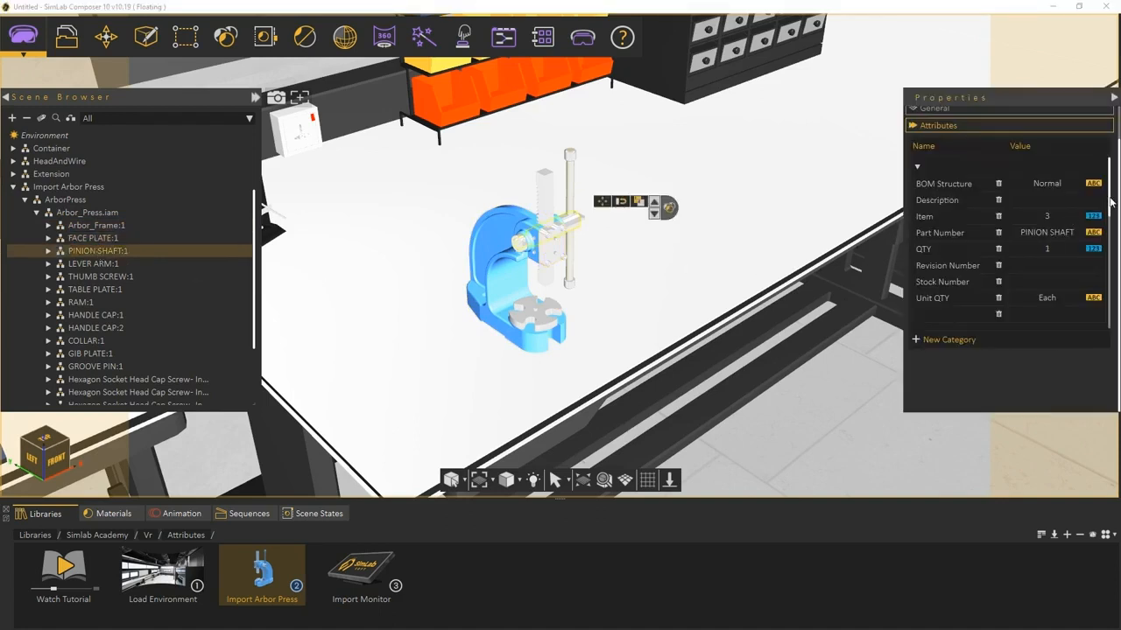
pyautogui.scroll(-3, 1112, 246)
pyautogui.scroll(-3, 1112, 246)
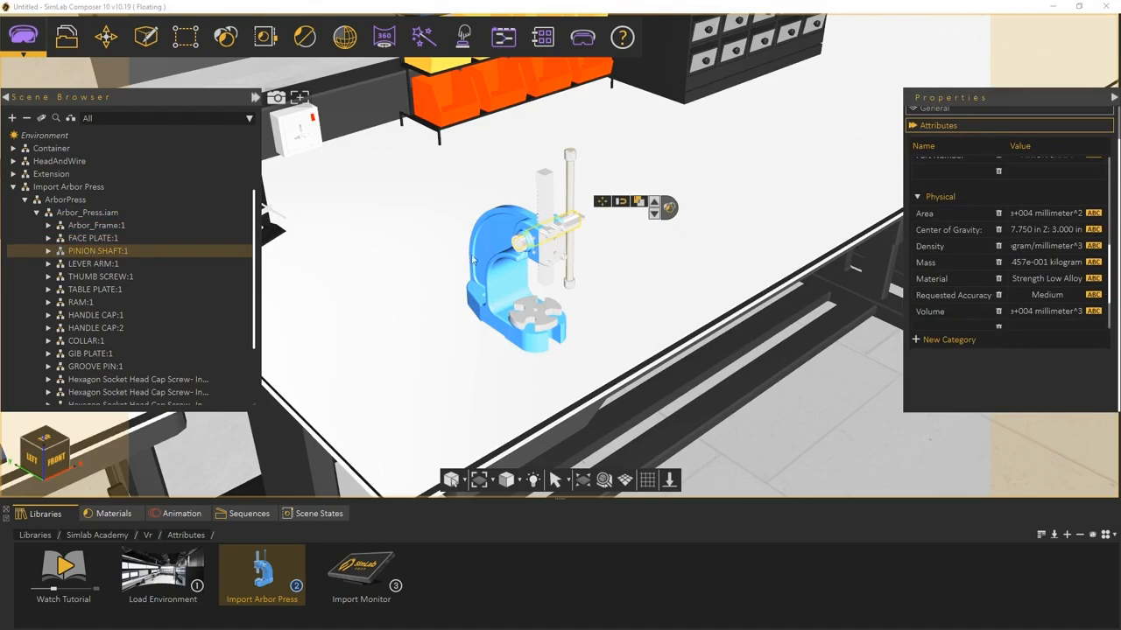
# Select every arbor press part from Arbor_Frame:1 through ISO 4766 M5 x 5:1 and open them in the Attributes Manager
pyautogui.click(98, 225)
pyautogui.scroll(-3, 100, 263)
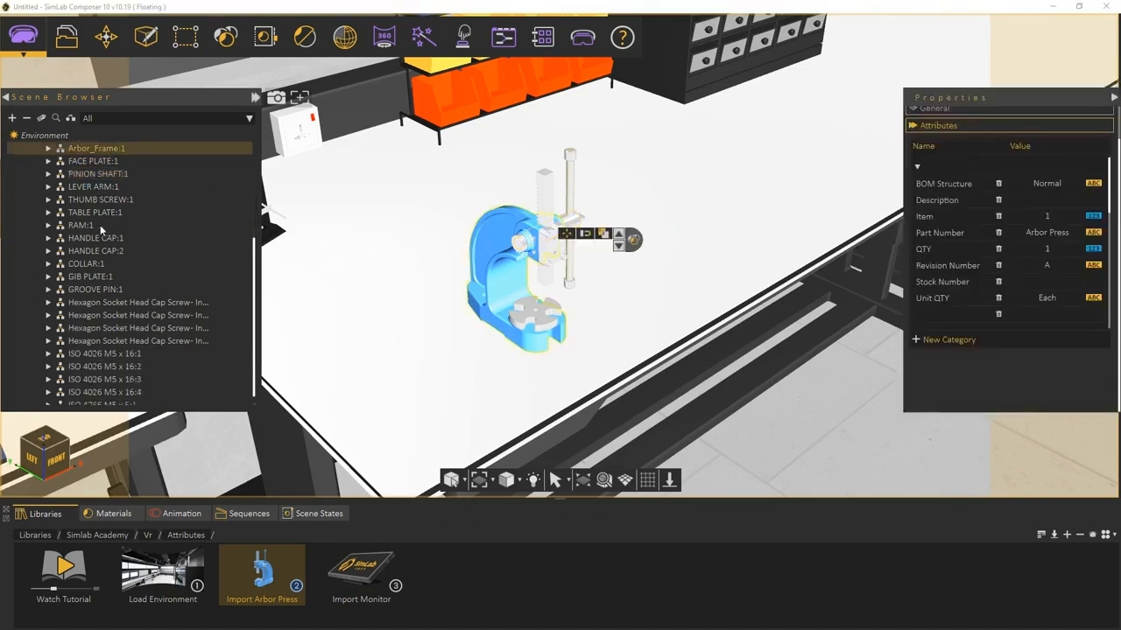
pyautogui.keyDown('shift'); pyautogui.click(95, 391); pyautogui.keyUp('shift')
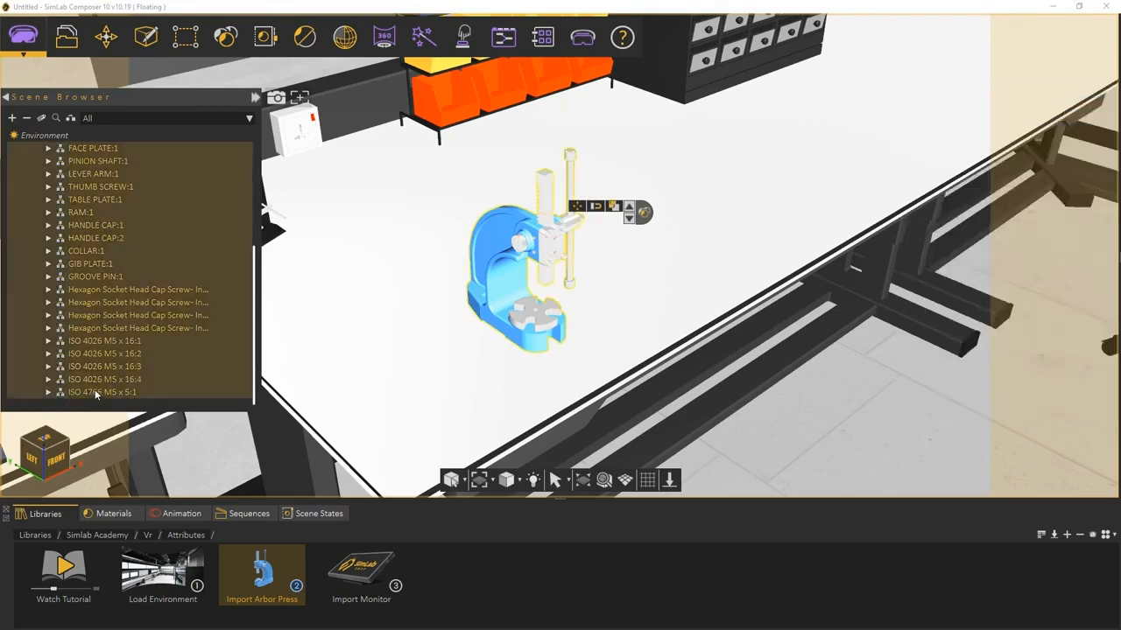
pyautogui.click(41, 119)
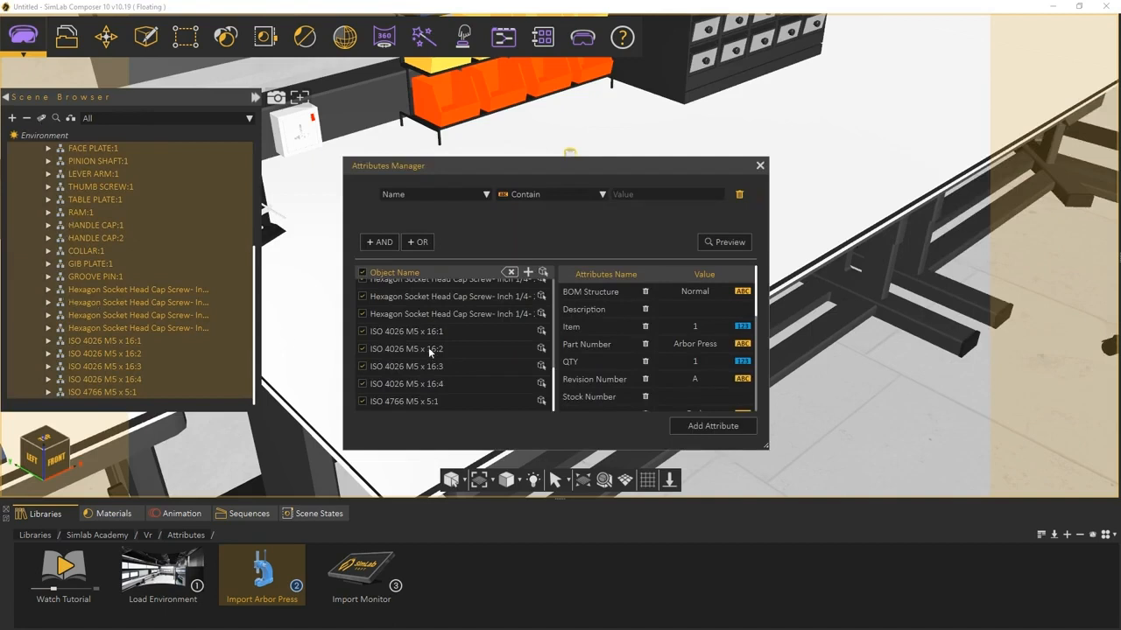
# Look through the objects loaded in the Attributes Manager and their combined attributes
pyautogui.scroll(4, 451, 338)
pyautogui.scroll(1, 452, 337)
pyautogui.scroll(-5, 452, 336)
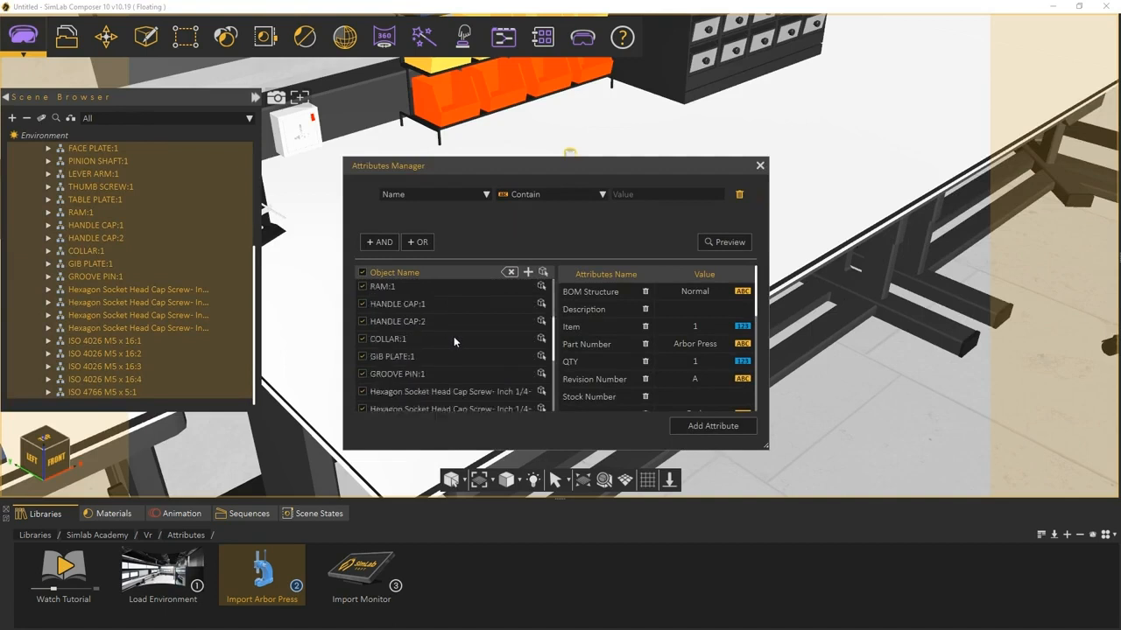
pyautogui.scroll(4, 453, 336)
pyautogui.scroll(1, 453, 342)
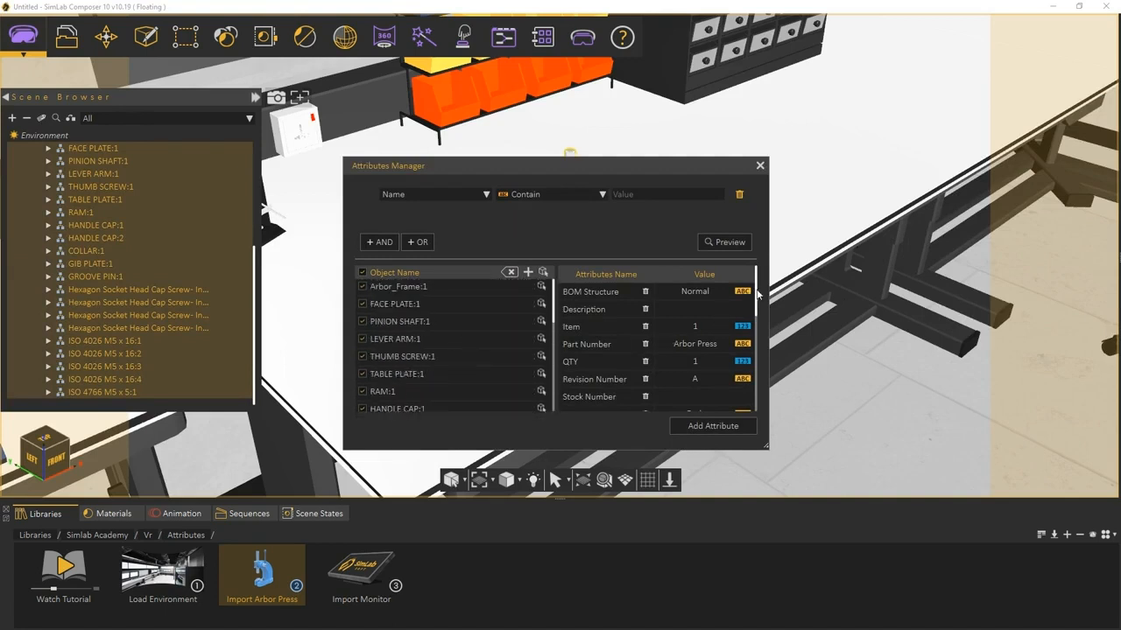
pyautogui.moveTo(758, 315)
pyautogui.mouseDown()
pyautogui.moveTo(759, 373)
pyautogui.moveTo(758, 293)
pyautogui.mouseUp()
# Select Arbor_Frame:1 and COLLAR:1 in the scene from the Attributes Manager's object list and examine their individual attributes
pyautogui.click(540, 287)
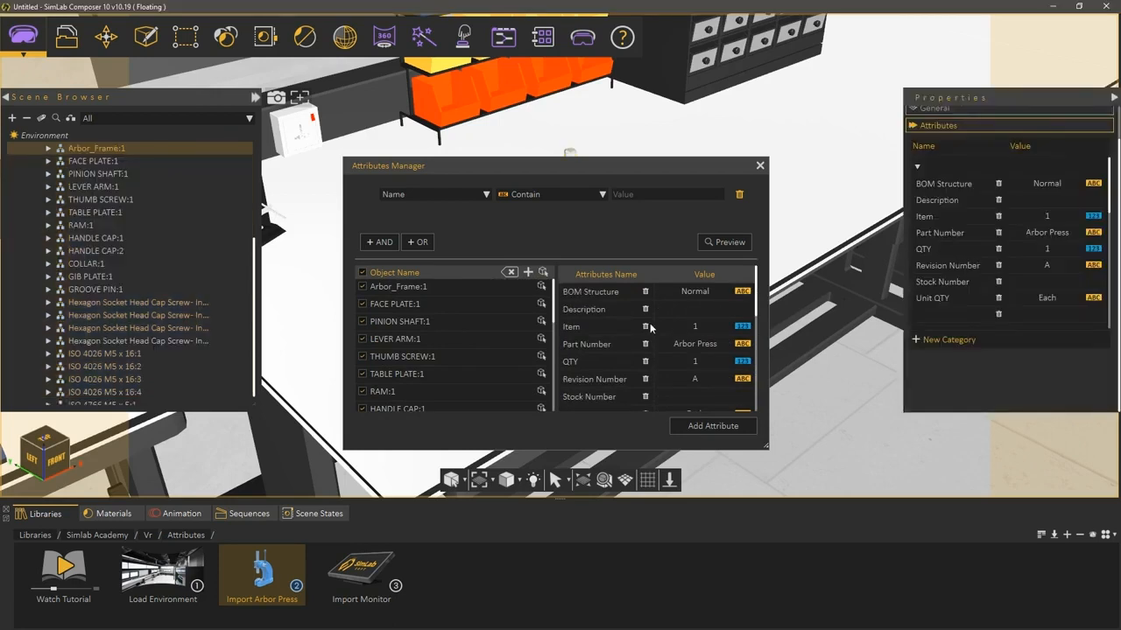
pyautogui.scroll(-1, 554, 329)
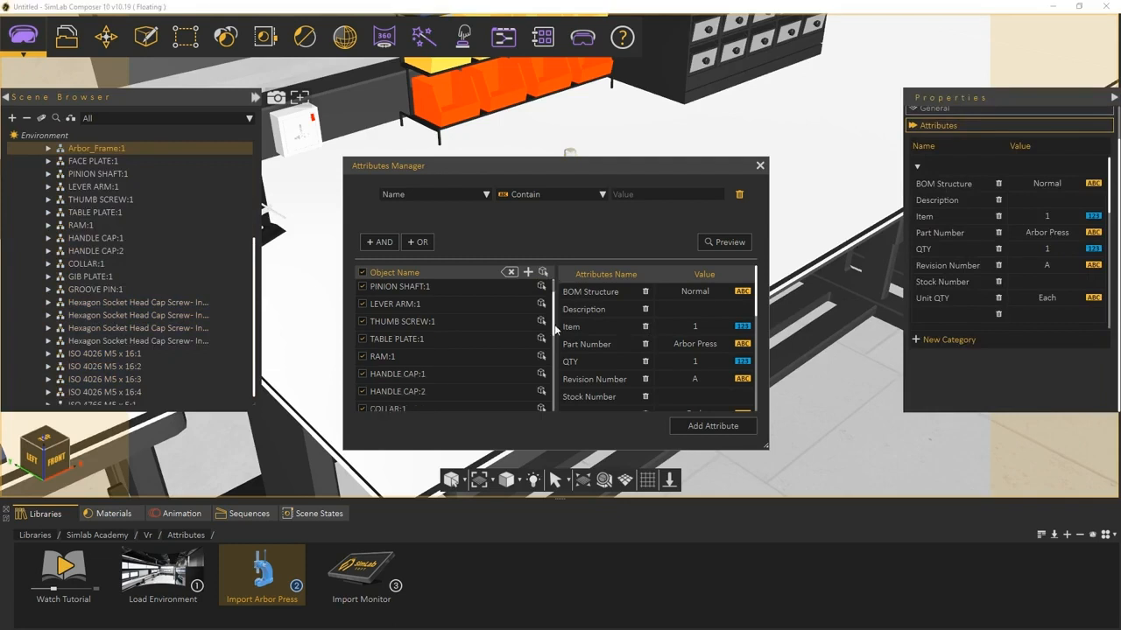
pyautogui.scroll(-1, 556, 337)
pyautogui.click(542, 355)
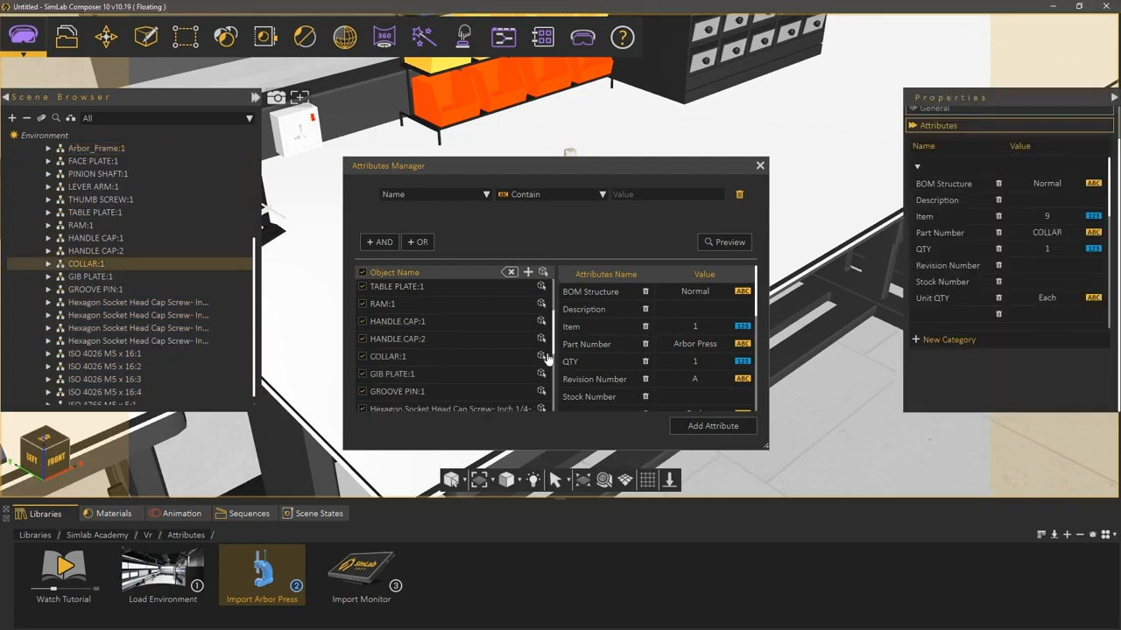
pyautogui.moveTo(1112, 212)
pyautogui.mouseDown()
pyautogui.moveTo(1112, 272)
pyautogui.moveTo(1114, 230)
pyautogui.mouseUp()
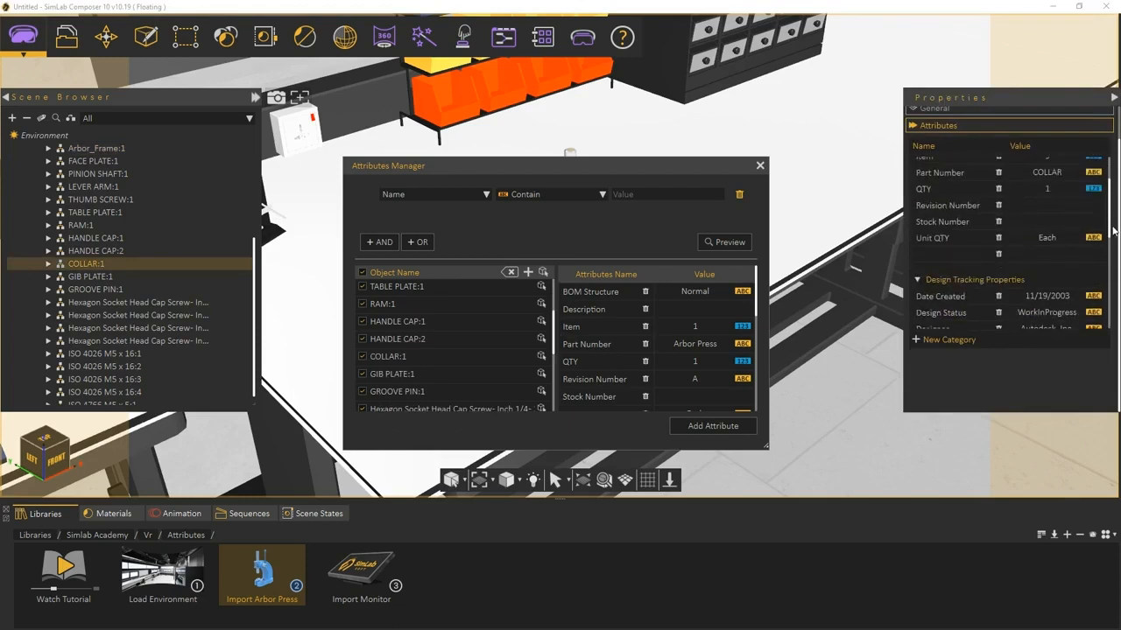
# Add an attribute named Availability with the value In Stock to all listed arbor press parts
pyautogui.scroll(-5, 695, 329)
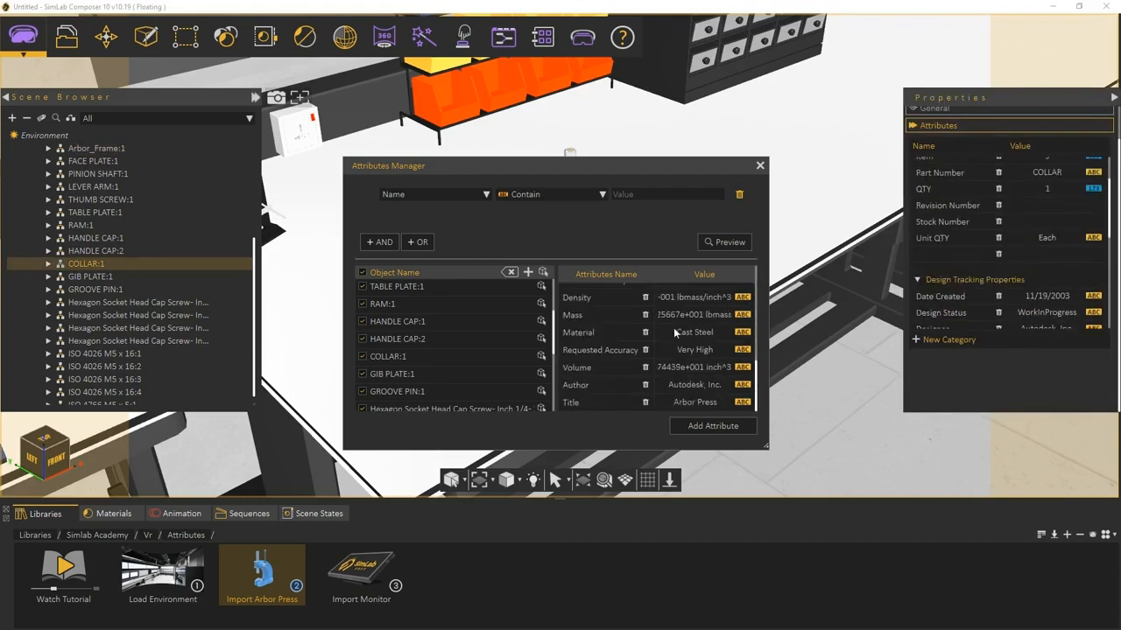
pyautogui.click(706, 427)
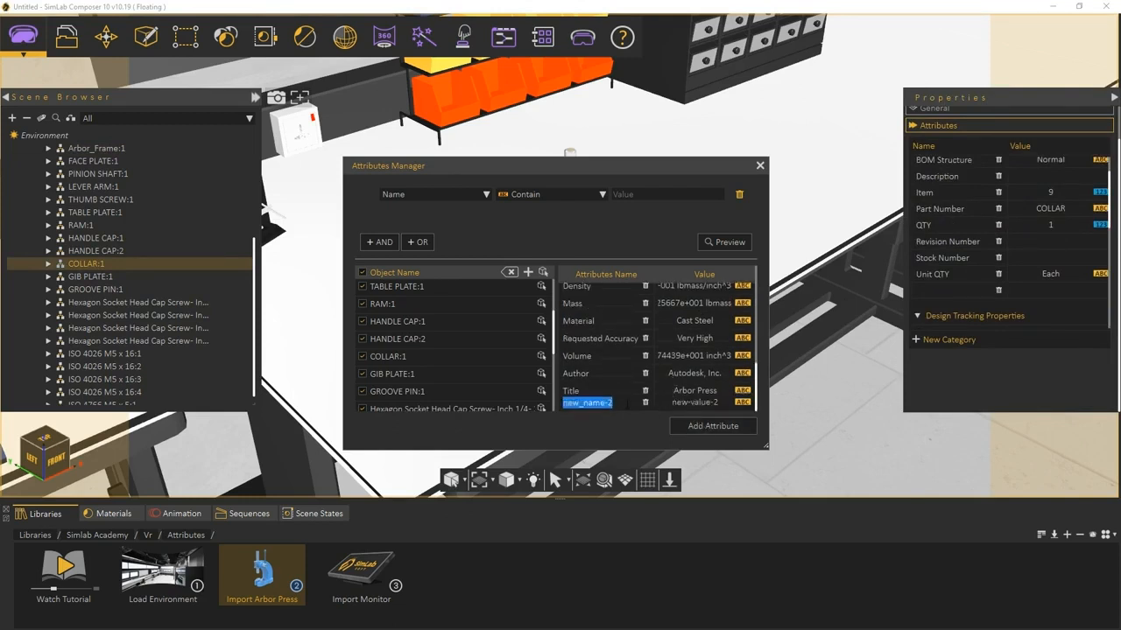
pyautogui.write('Availab')
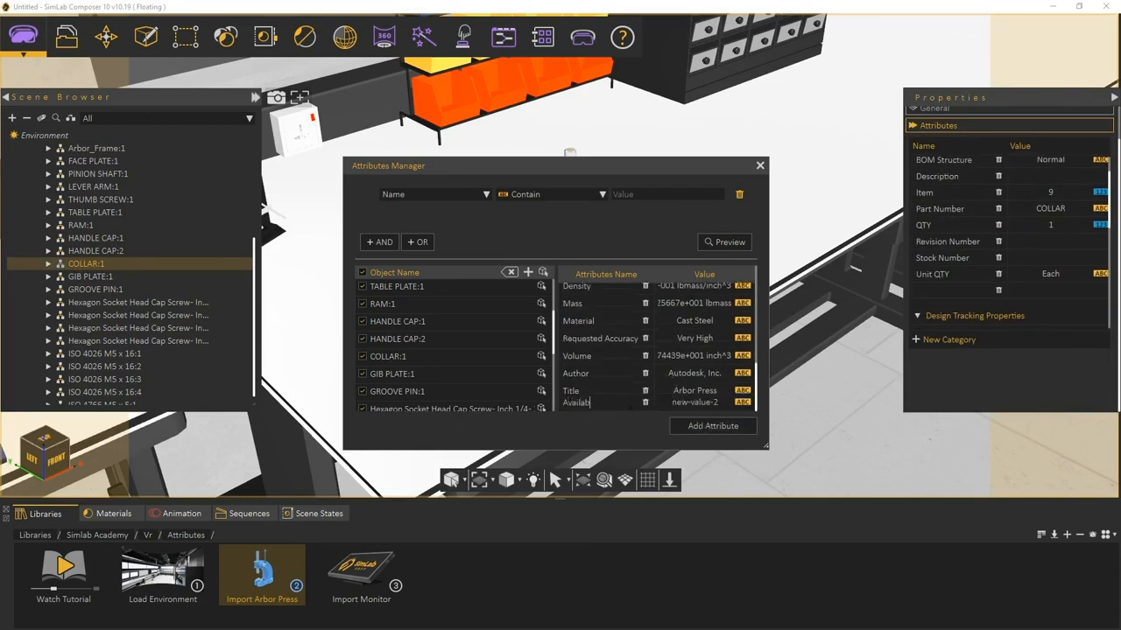
pyautogui.write('ility')
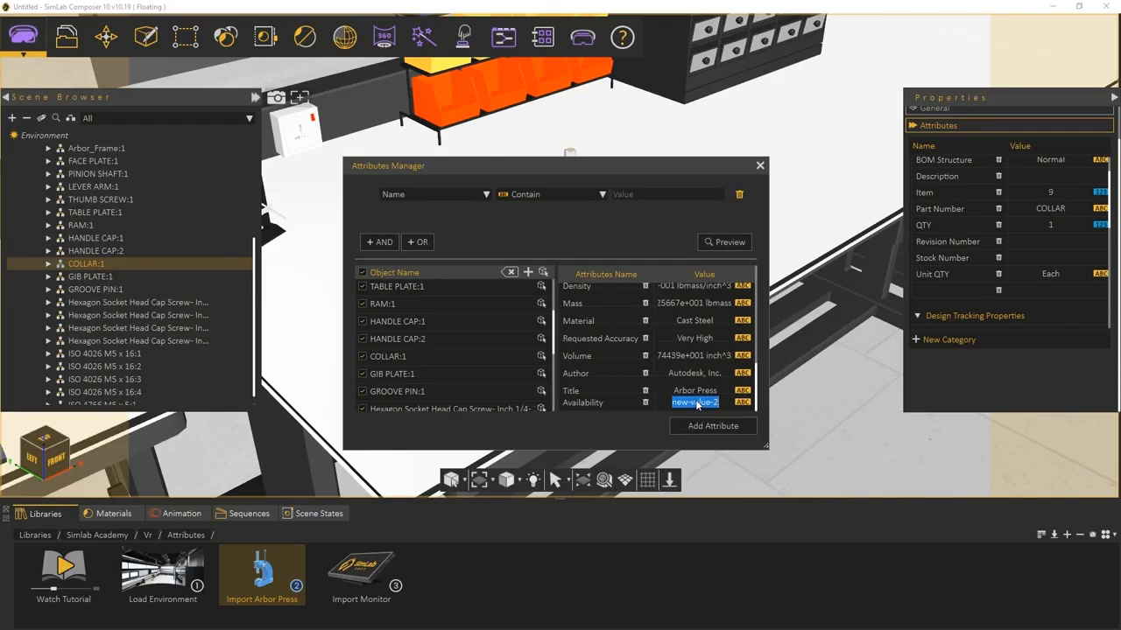
pyautogui.write('In Stock')
# Check the Availability attribute on HANDLE CAP:2, GIB PLATE:1, the hexagon socket head cap screws and ISO 4026 M5 x 16:1
pyautogui.click(541, 339)
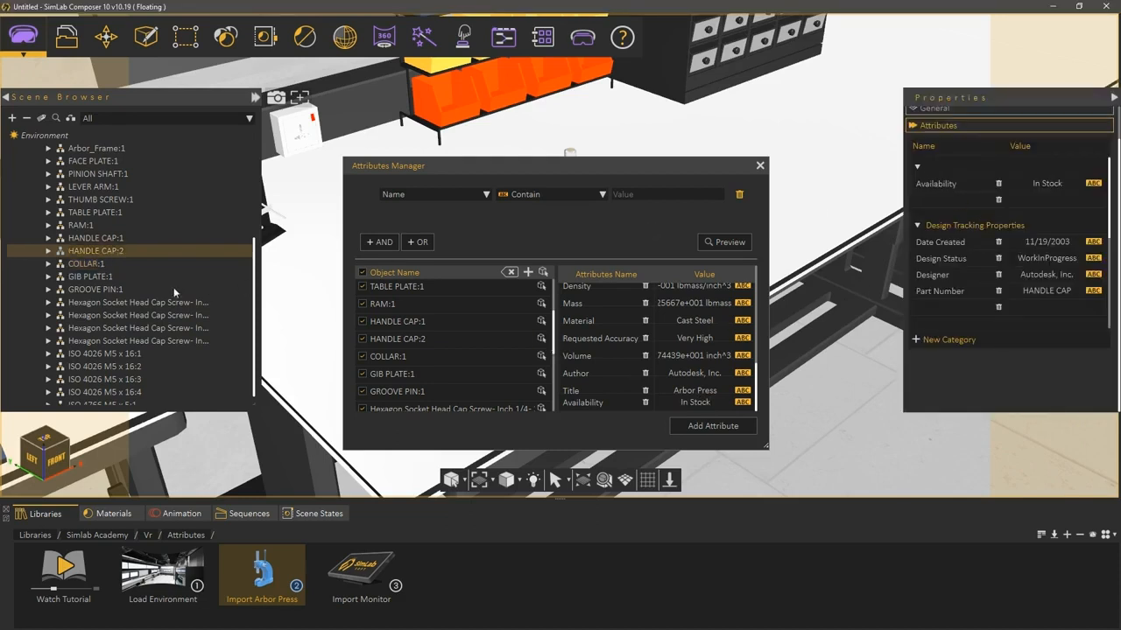
pyautogui.click(92, 278)
pyautogui.click(96, 303)
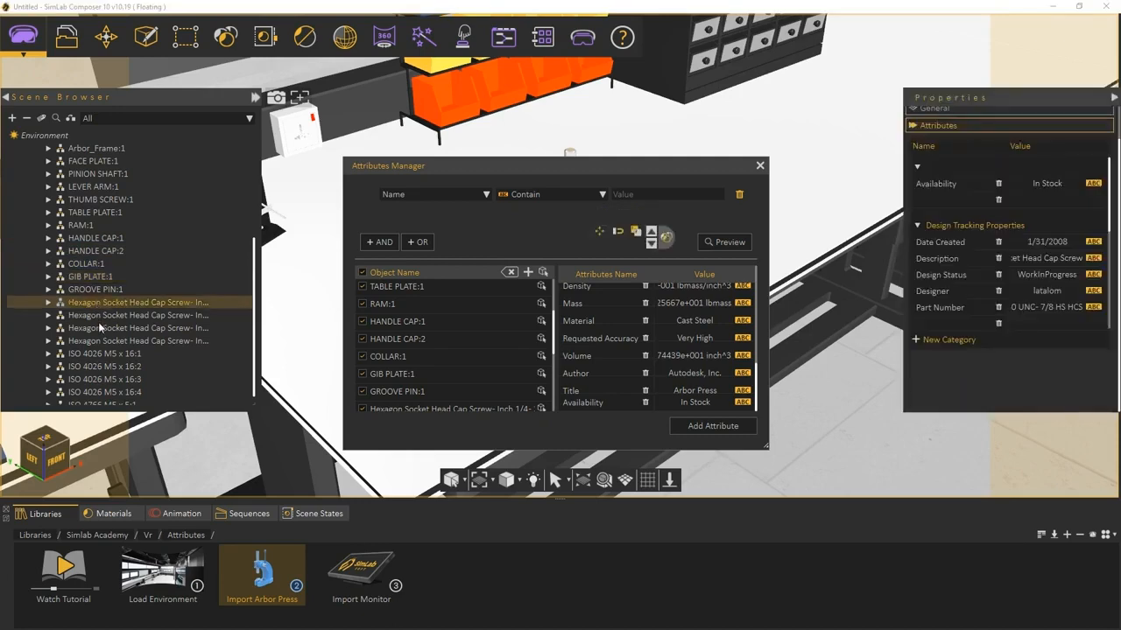
pyautogui.click(101, 329)
pyautogui.click(103, 353)
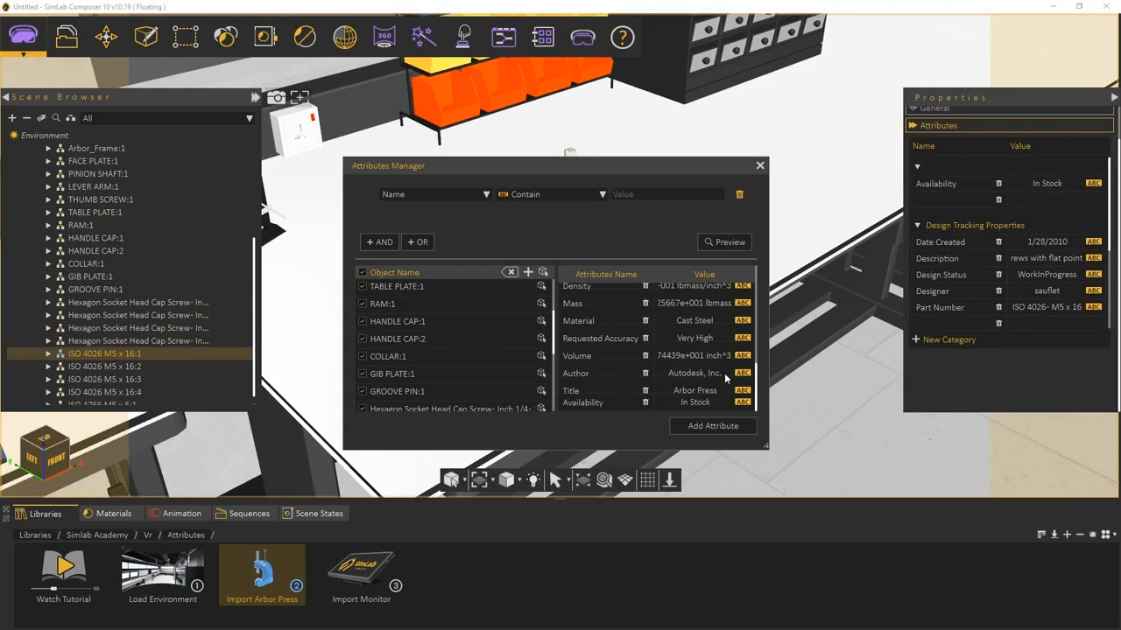
# Set the Author attribute of all listed parts to My Company
pyautogui.doubleClick(724, 373)
pyautogui.write('My Company')
pyautogui.press('Return')
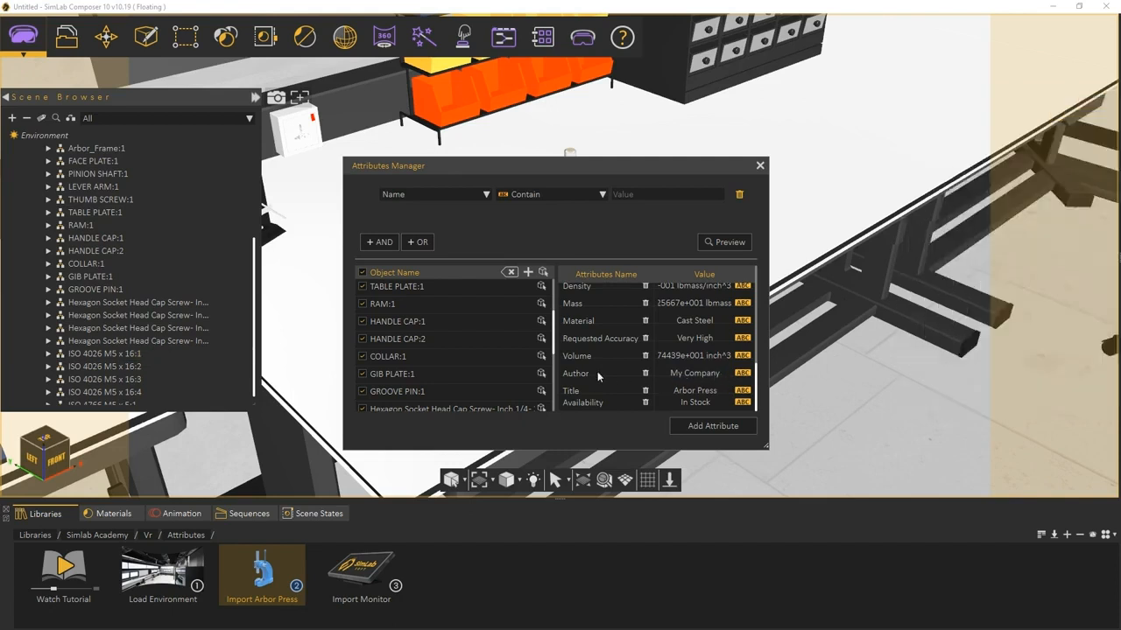
# Check the Author attribute on GIB PLATE:1 and the hexagon socket head cap screws
pyautogui.click(541, 373)
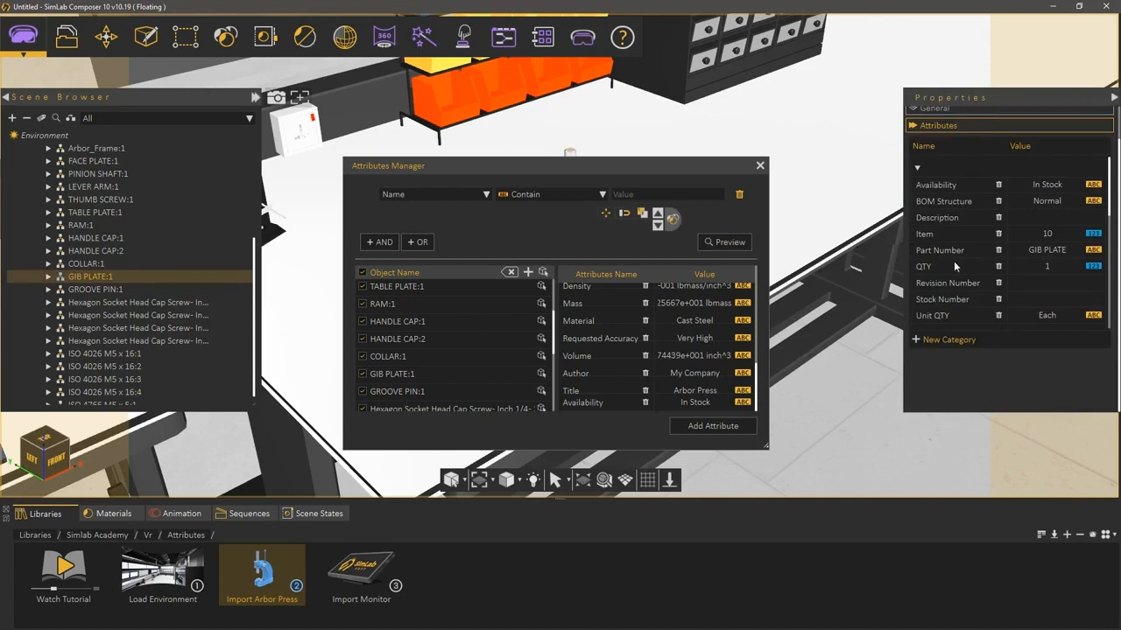
pyautogui.moveTo(1109, 199); pyautogui.dragTo(1111, 219)
pyautogui.scroll(-3, 1051, 289)
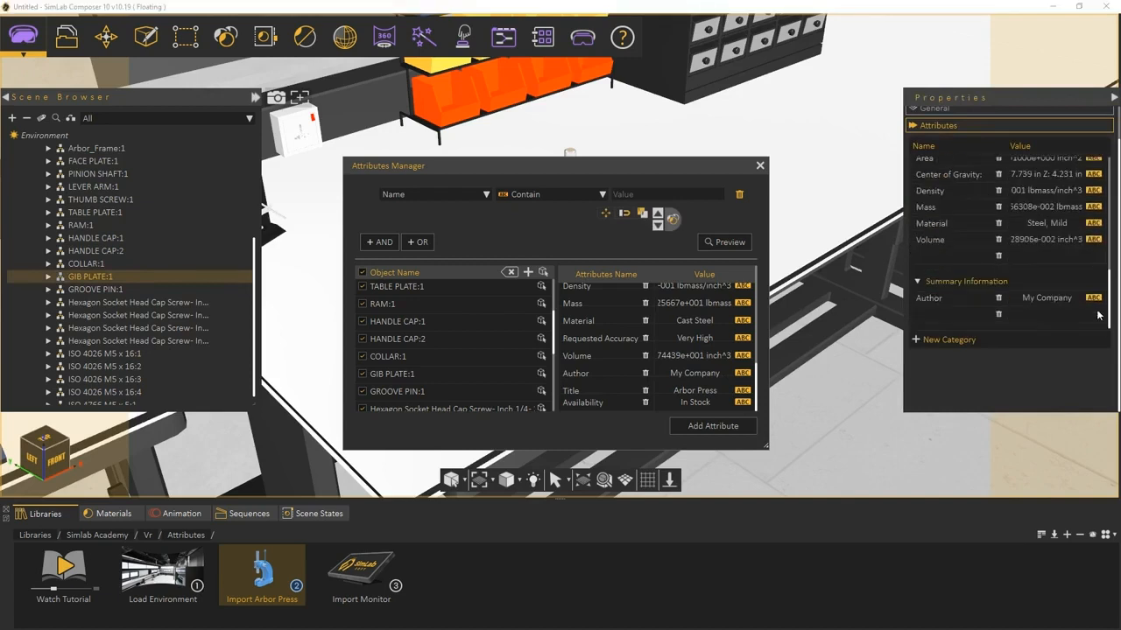
pyautogui.click(110, 303)
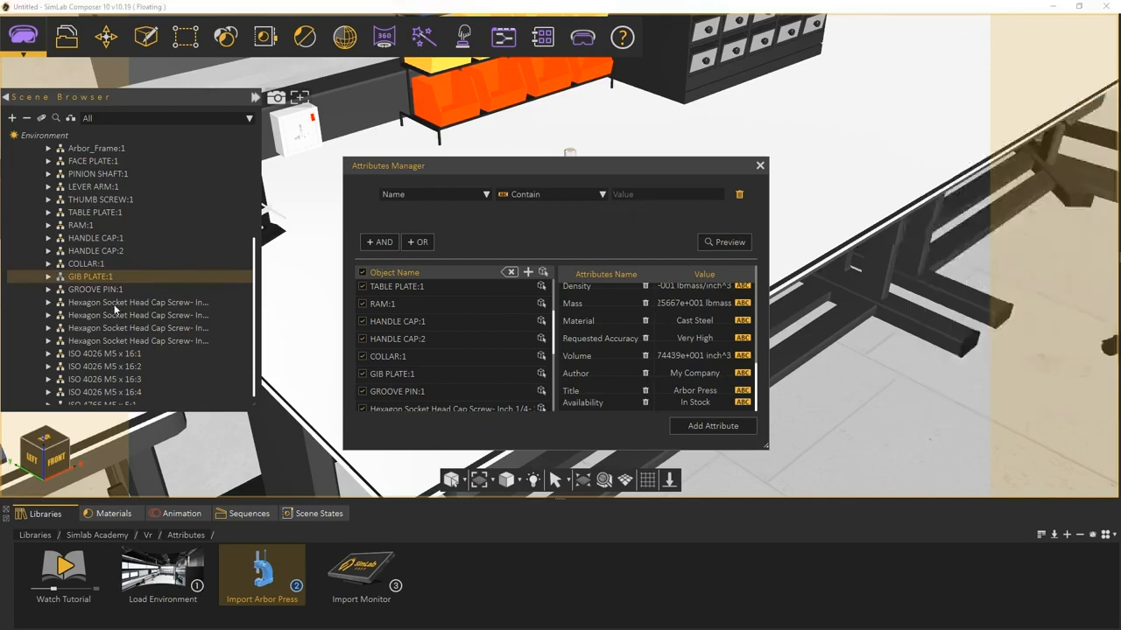
pyautogui.press('Down')
pyautogui.press('Down')
pyautogui.press('Down')
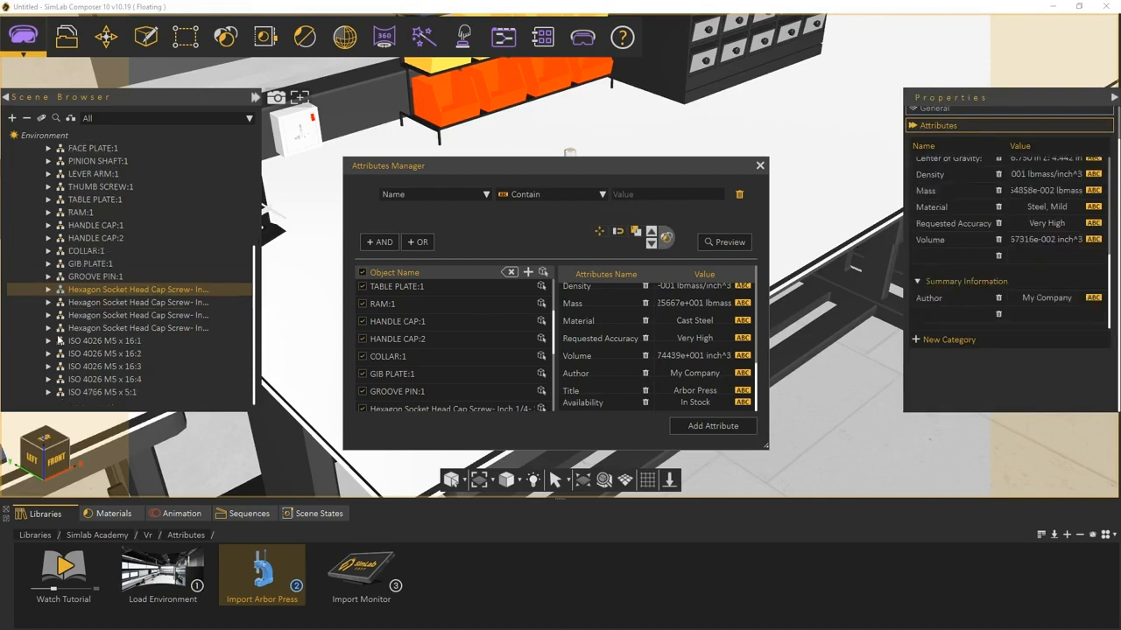
pyautogui.scroll(-5, 1007, 222)
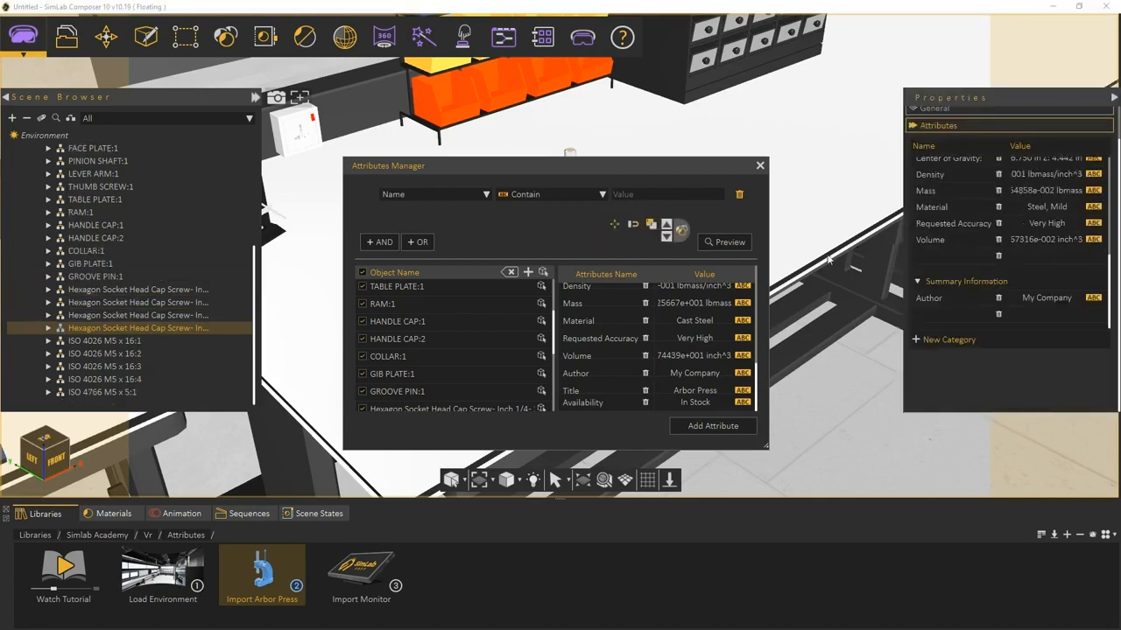
# Clear all objects from the Attributes Manager's object list
pyautogui.click(509, 274)
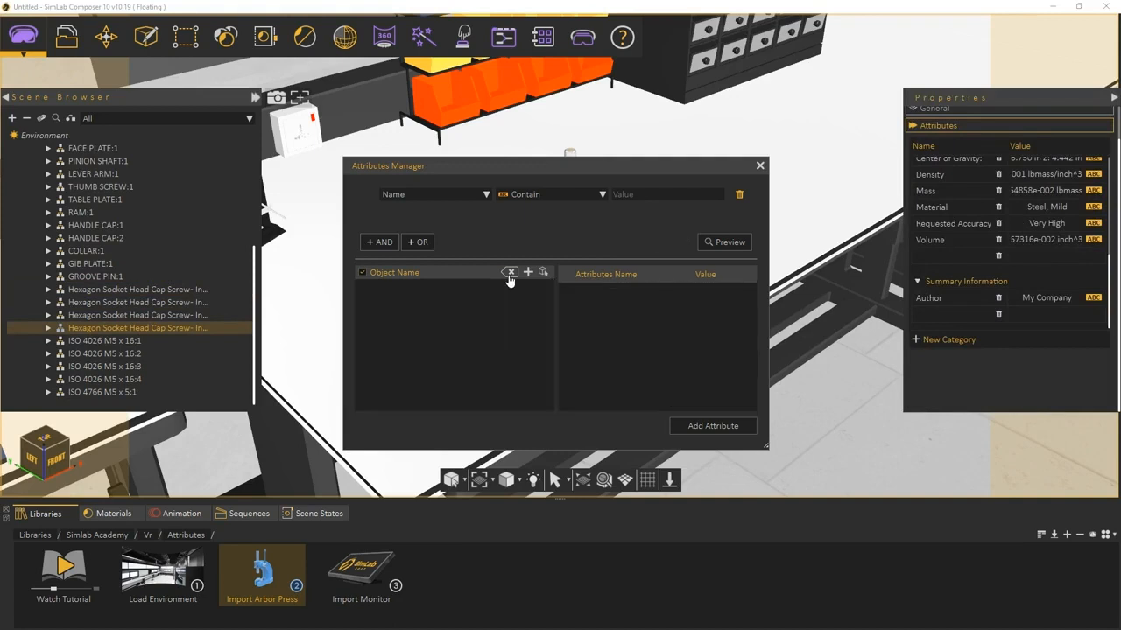
# Add HANDLE CAP:2 to the Attributes Manager's object list and clear the list again
pyautogui.click(110, 225)
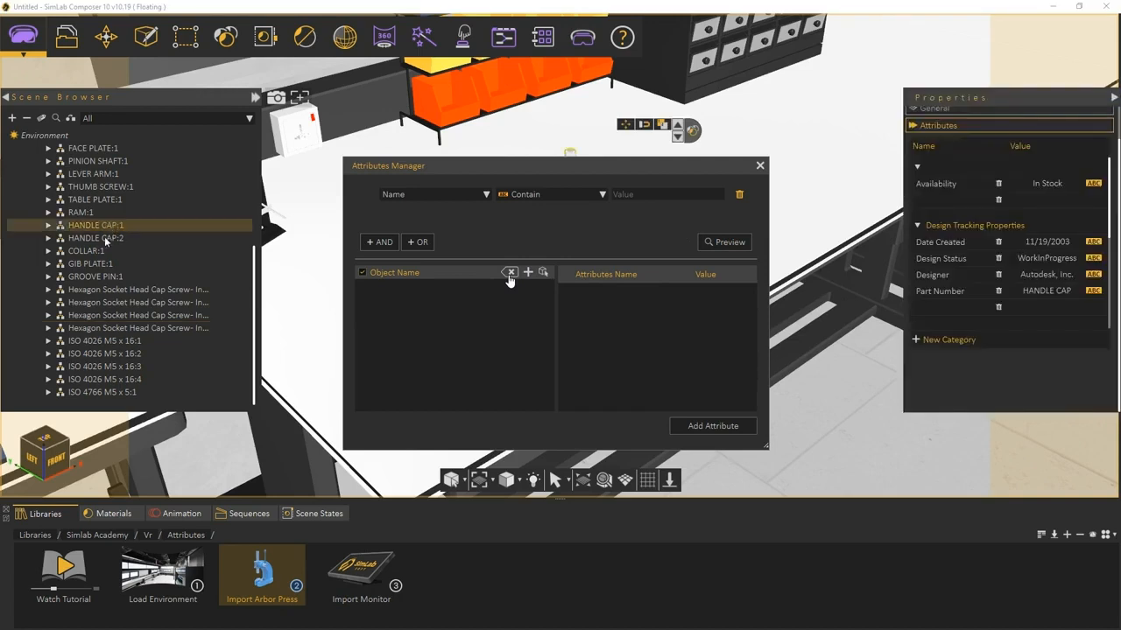
pyautogui.click(103, 240)
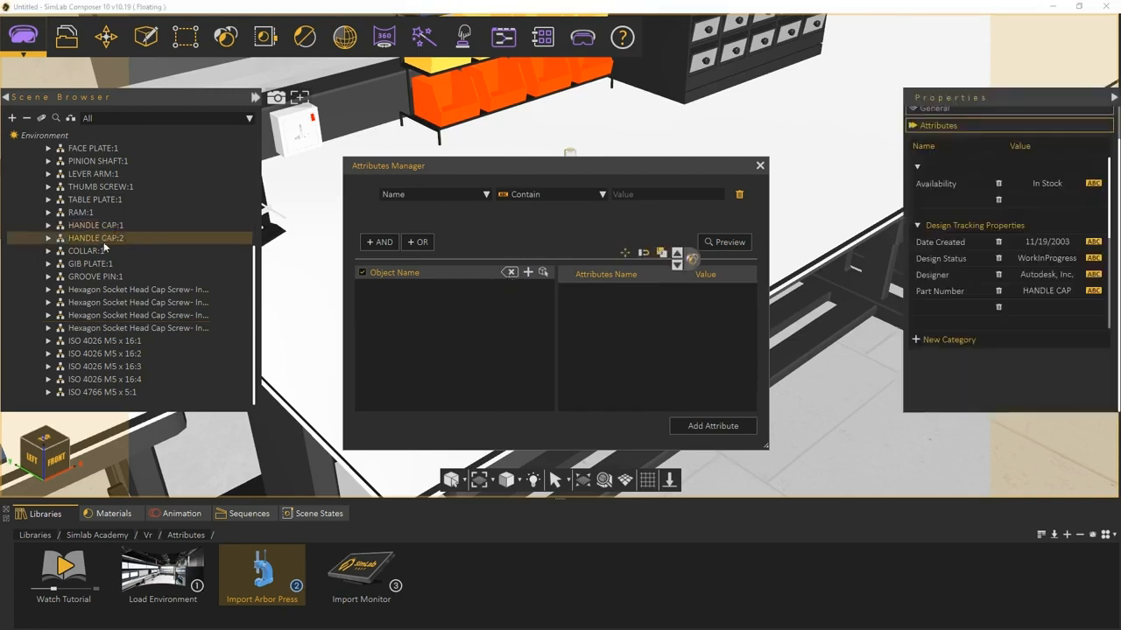
pyautogui.click(528, 272)
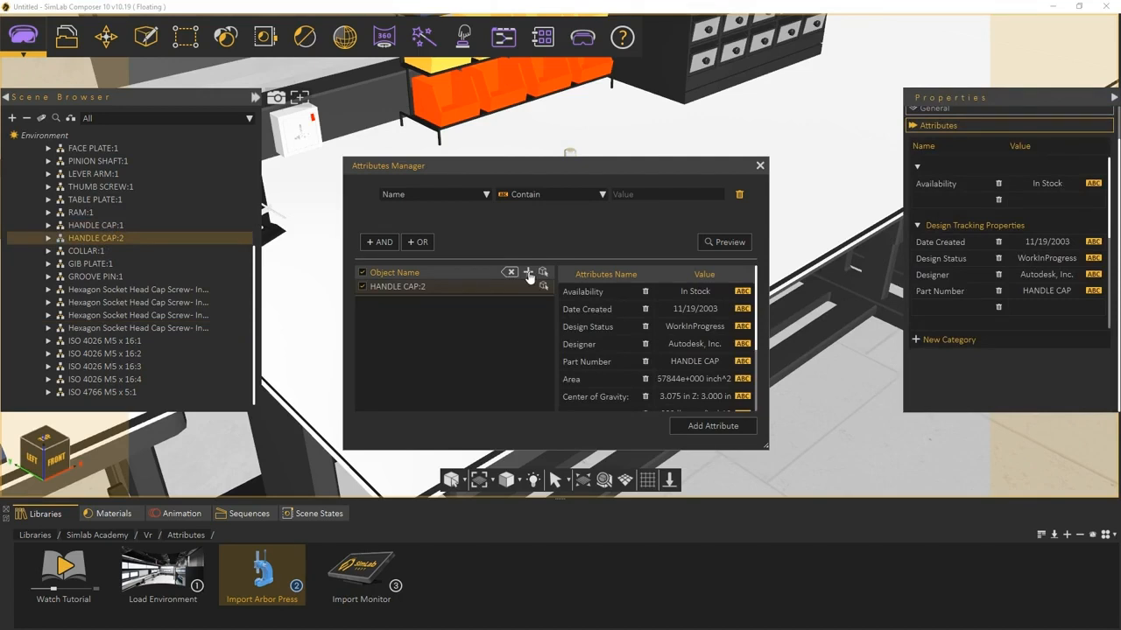
pyautogui.click(509, 273)
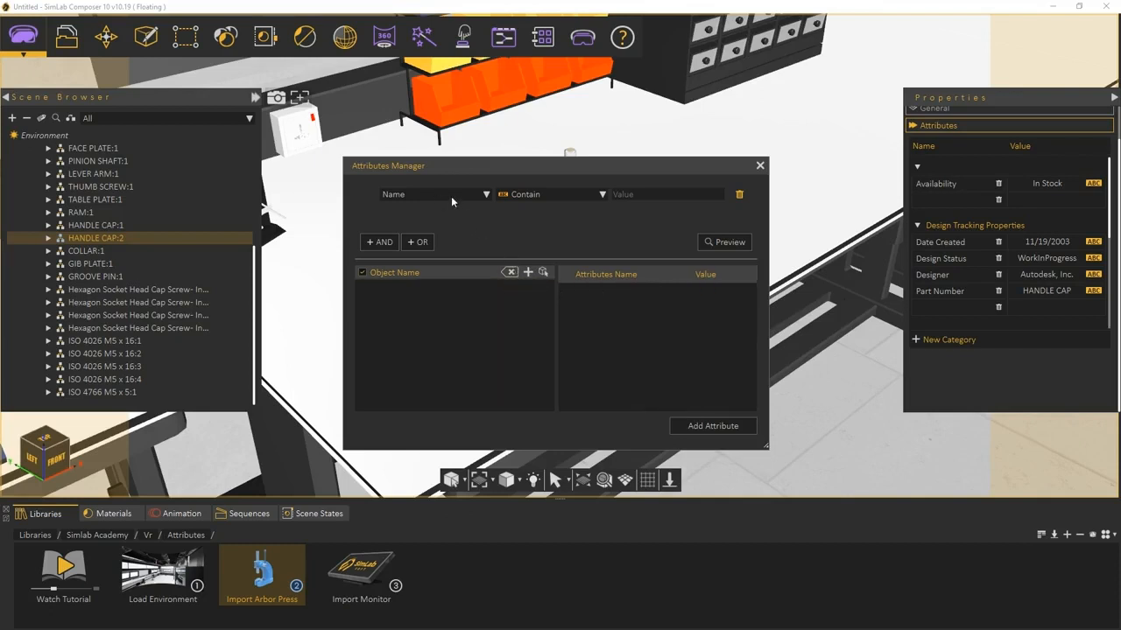
# Search for objects whose Material attribute value contains Rubber and preview the matching parts
pyautogui.click(487, 196)
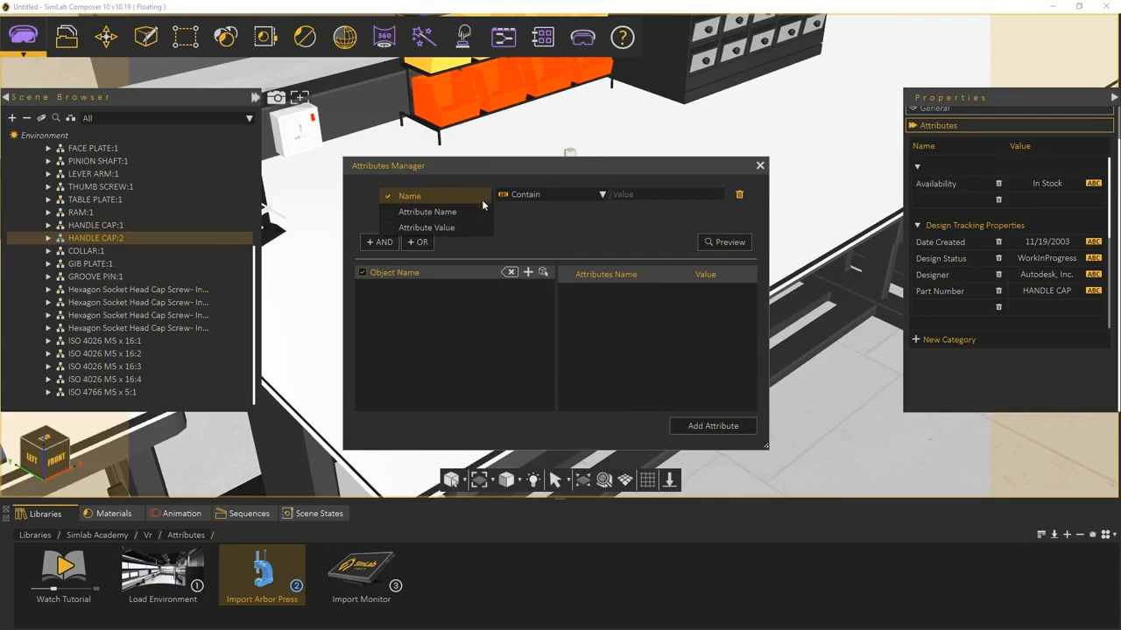
pyautogui.click(468, 227)
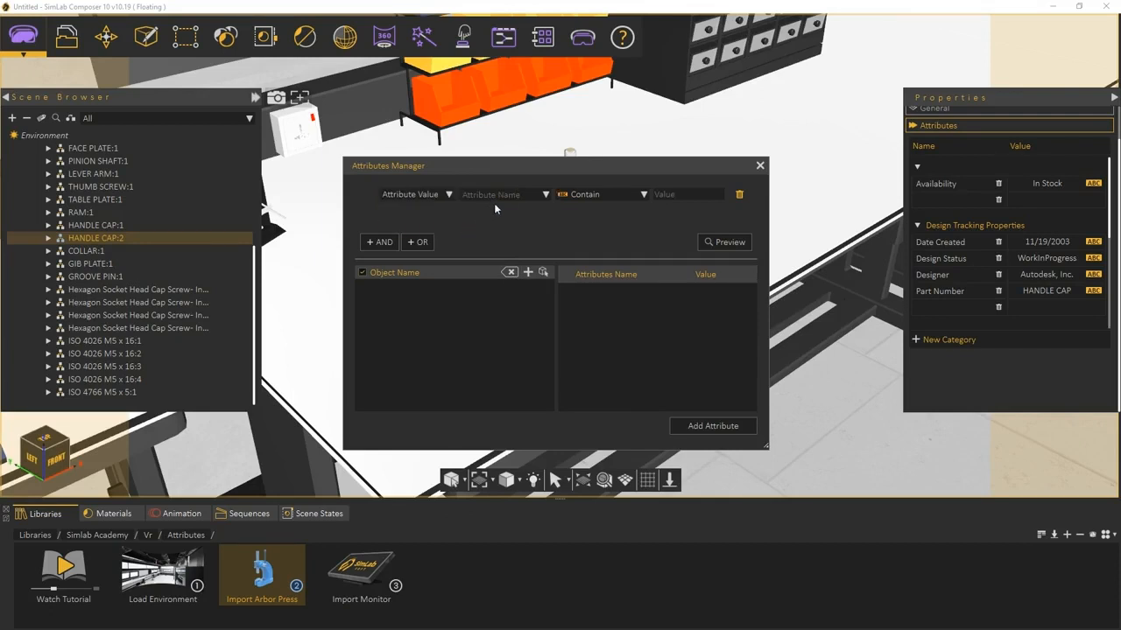
pyautogui.click(549, 195)
pyautogui.scroll(-5, 531, 251)
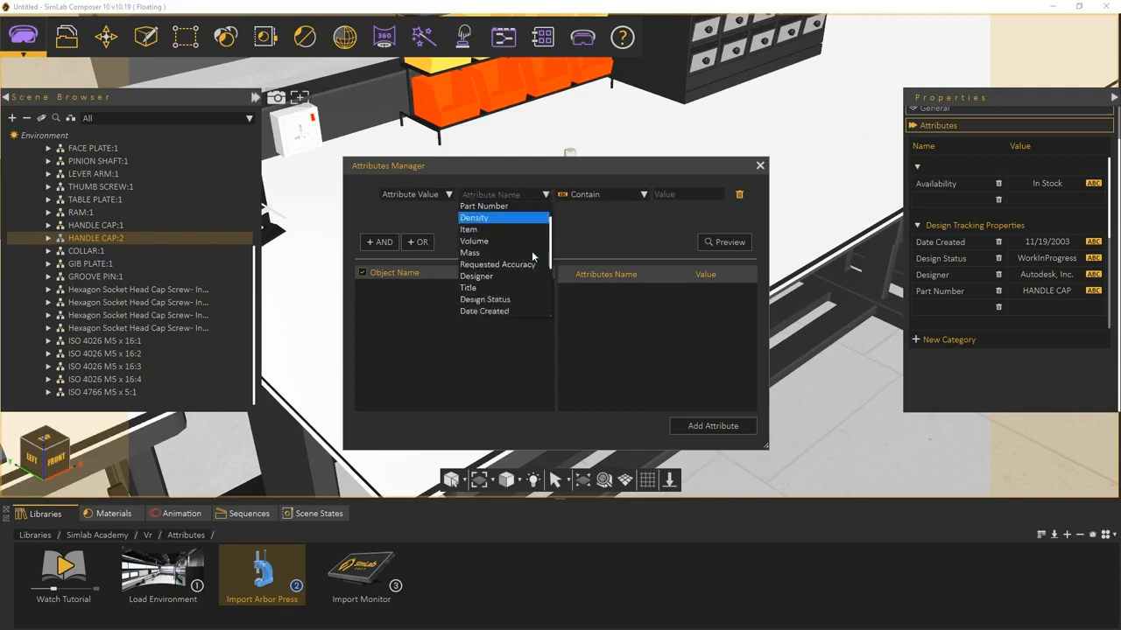
pyautogui.click(506, 287)
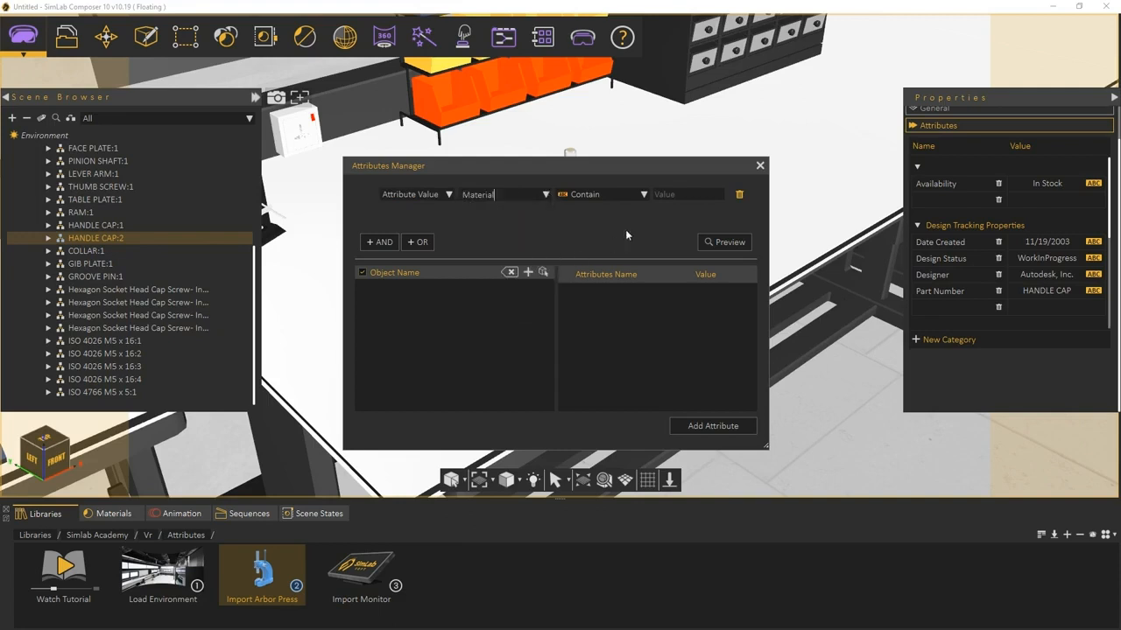
pyautogui.write('Rubbar')
pyautogui.click(738, 243)
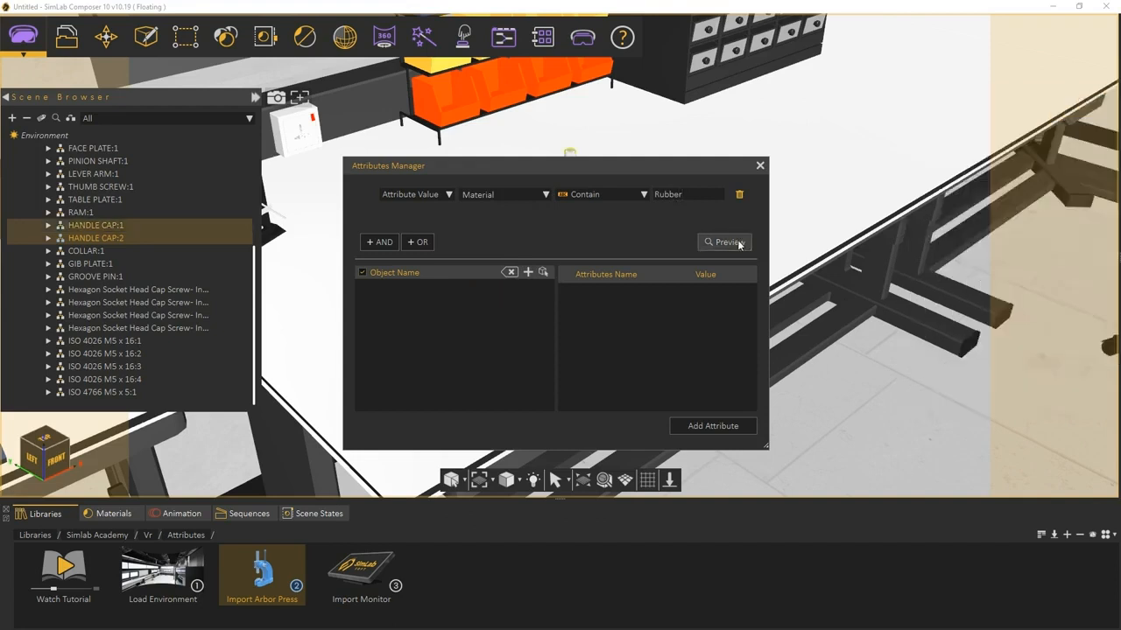
# Add the matching handle caps to the object list and set their Material attribute to PVC Rubber
pyautogui.click(527, 274)
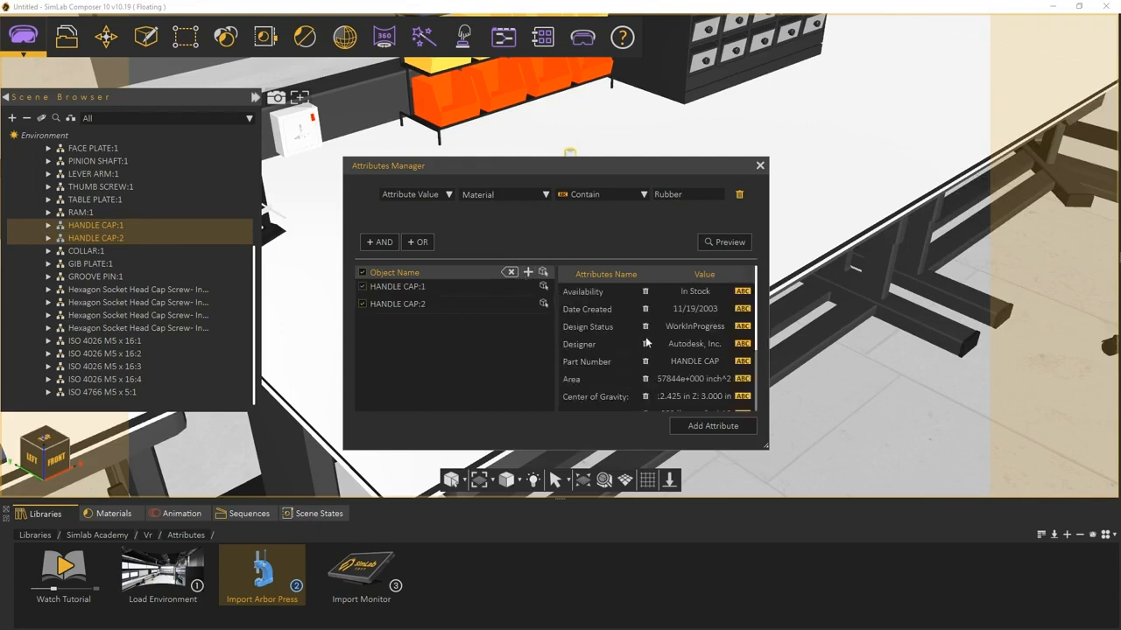
pyautogui.scroll(-2, 647, 342)
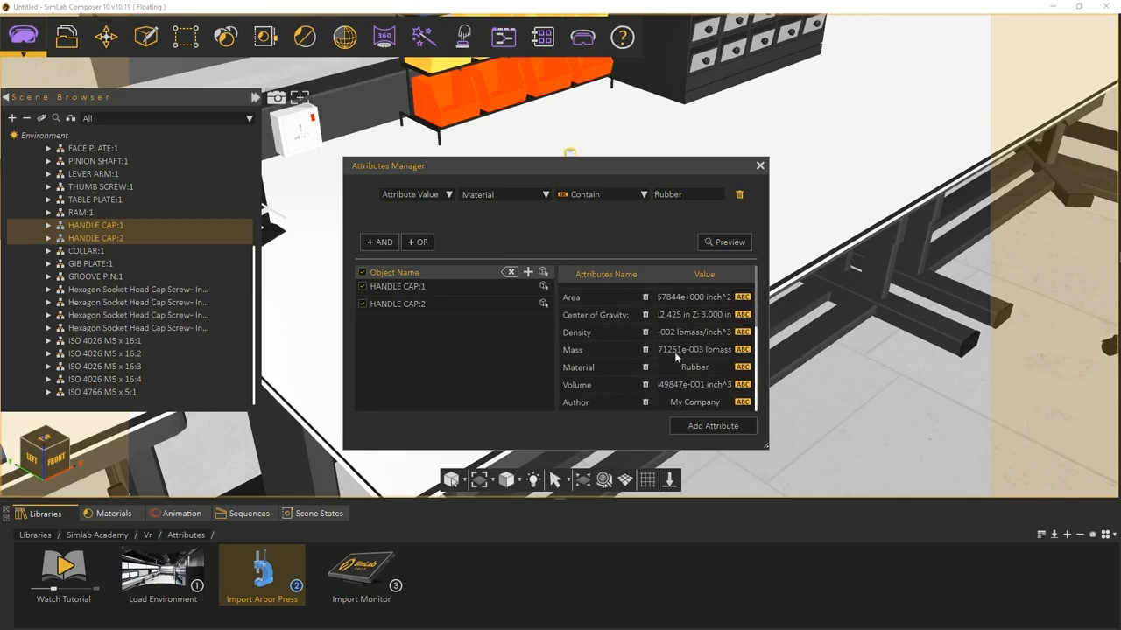
pyautogui.click(681, 367)
pyautogui.write('PVC')
# Check the Material attribute in HANDLE CAP:1's properties and close the Attributes Manager
pyautogui.click(543, 287)
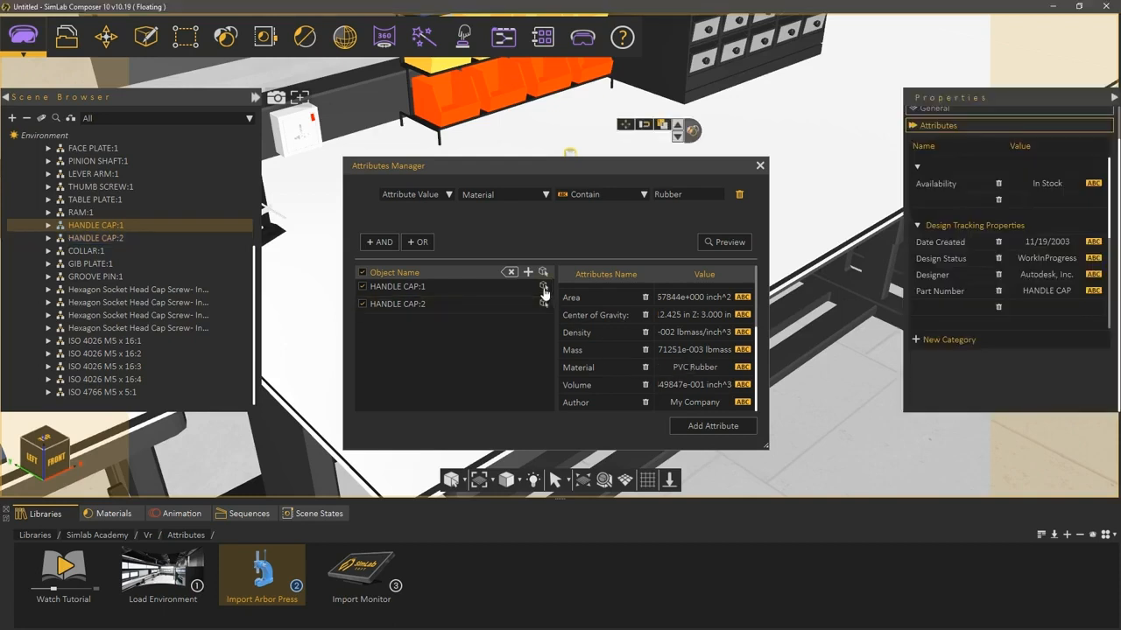
pyautogui.scroll(-1, 1033, 248)
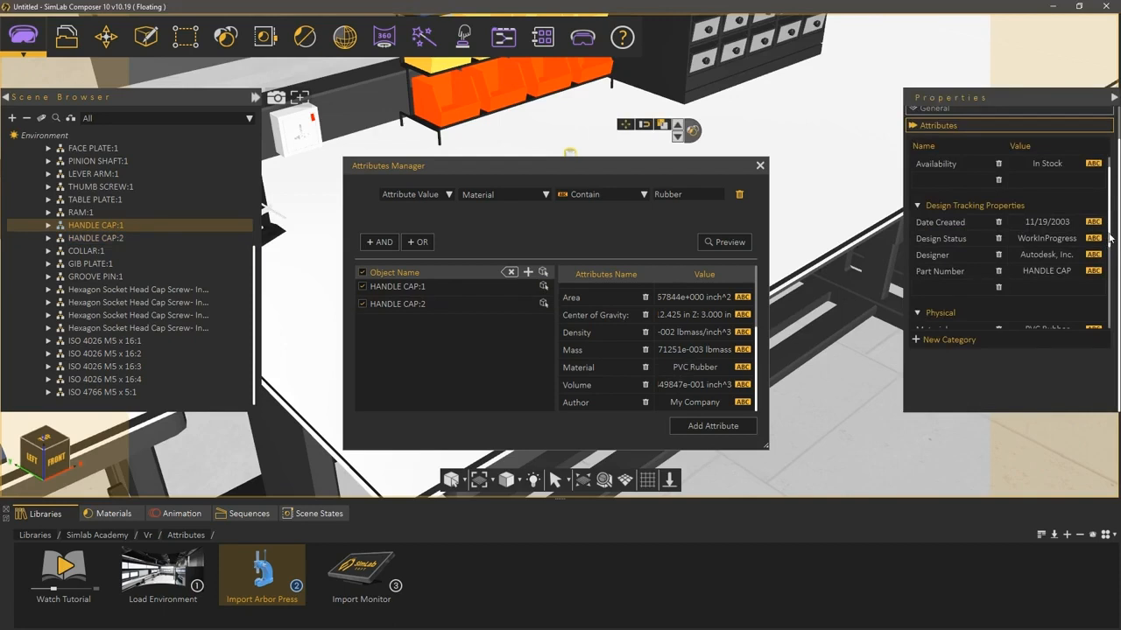
pyautogui.scroll(-3, 1046, 285)
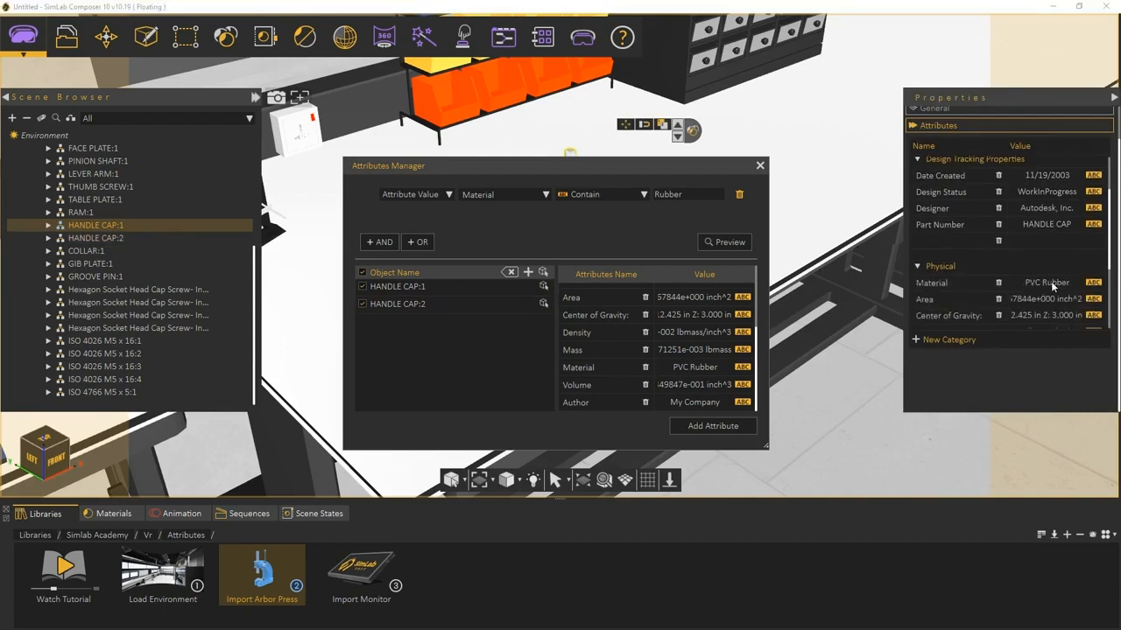
pyautogui.click(760, 166)
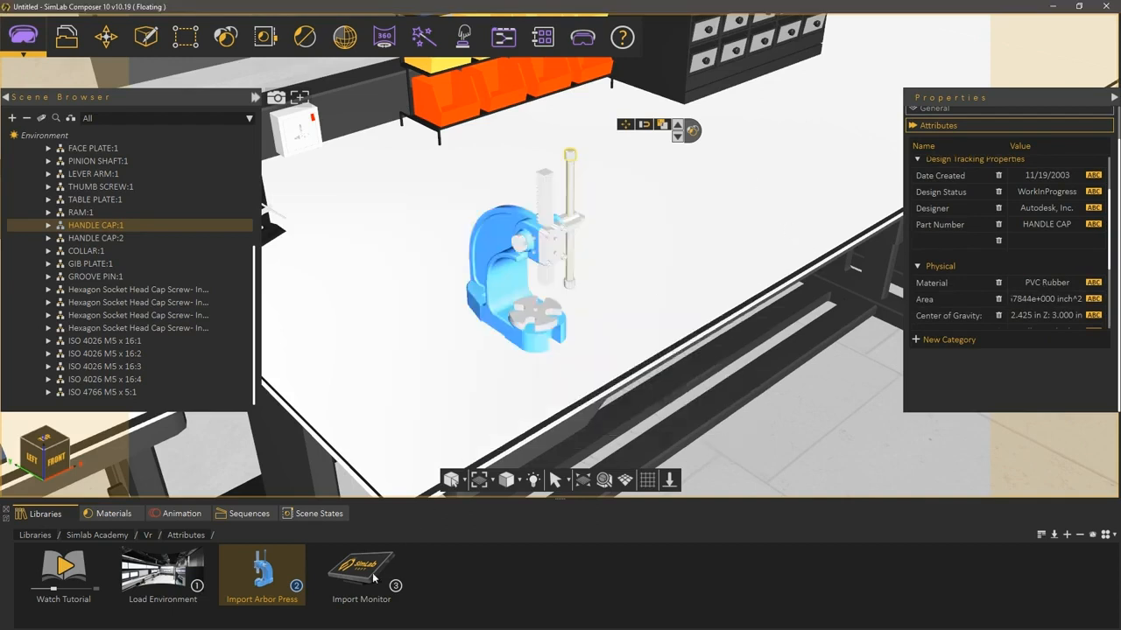
# Import the monitor from the library onto the workbench and move it clear of the arbor press
pyautogui.moveTo(372, 573); pyautogui.dragTo(621, 283)
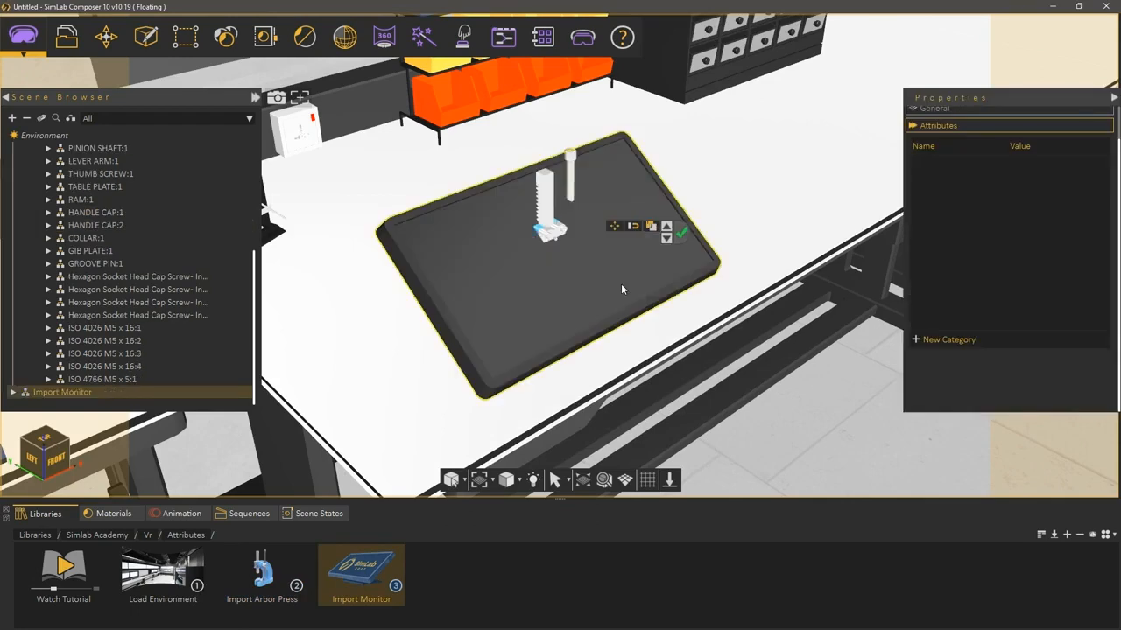
pyautogui.moveTo(746, 284); pyautogui.dragTo(674, 336)
pyautogui.moveTo(728, 300); pyautogui.dragTo(590, 339, button='middle')
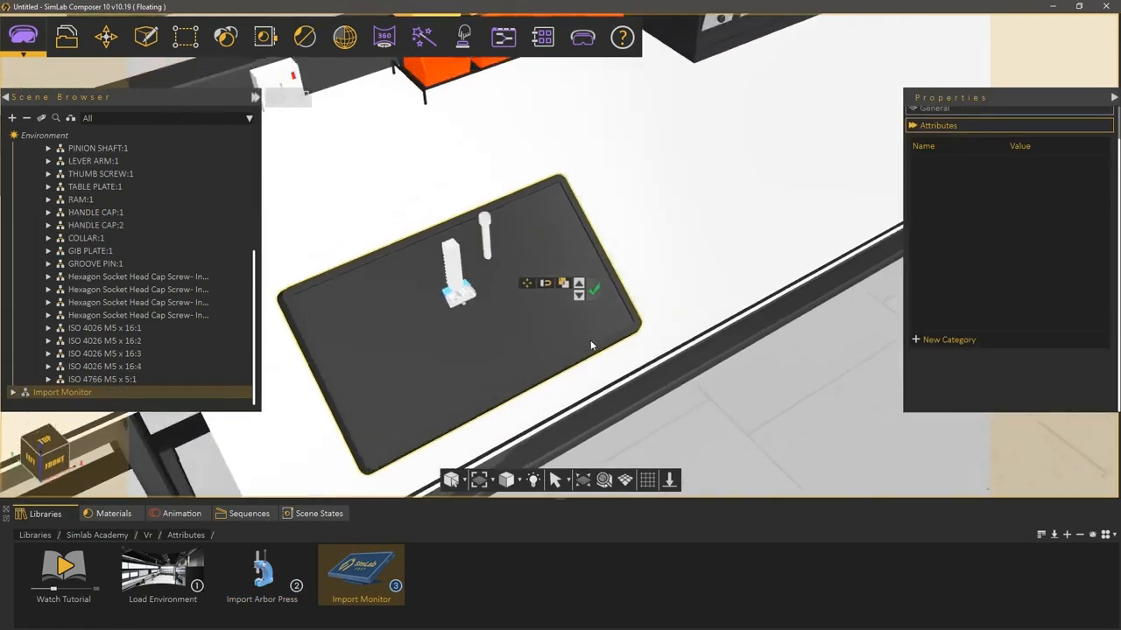
pyautogui.click(733, 226)
pyautogui.moveTo(753, 280); pyautogui.dragTo(848, 230)
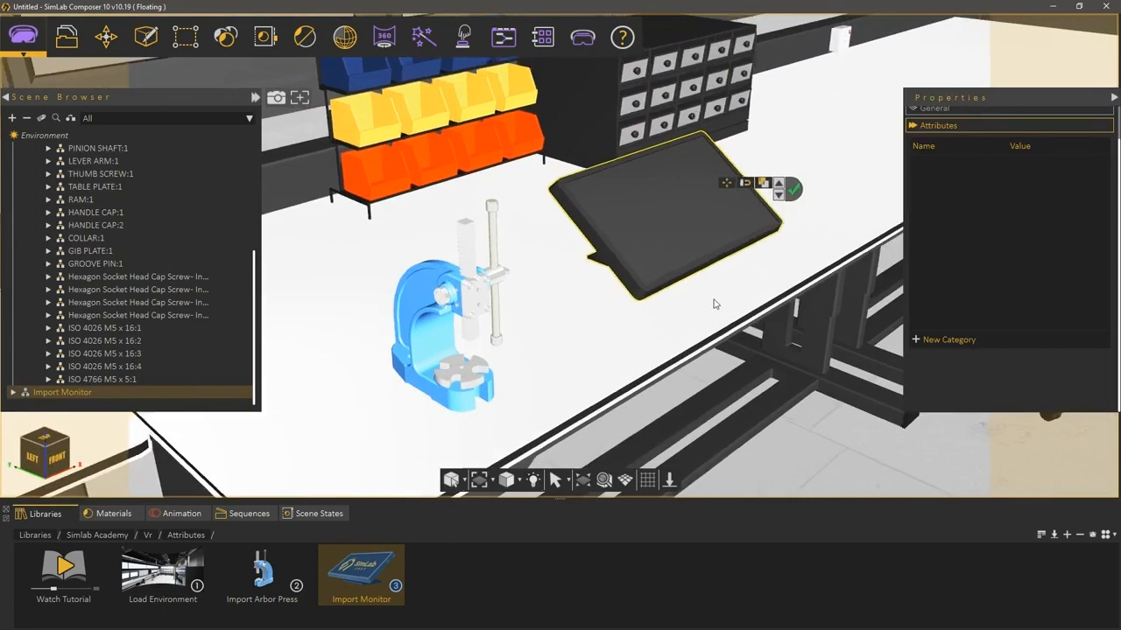
# Fine-tune the monitor's position so it sits beside the arbor press on the workbench, and confirm its placement
pyautogui.scroll(-1, 713, 300)
pyautogui.moveTo(631, 229); pyautogui.dragTo(552, 273)
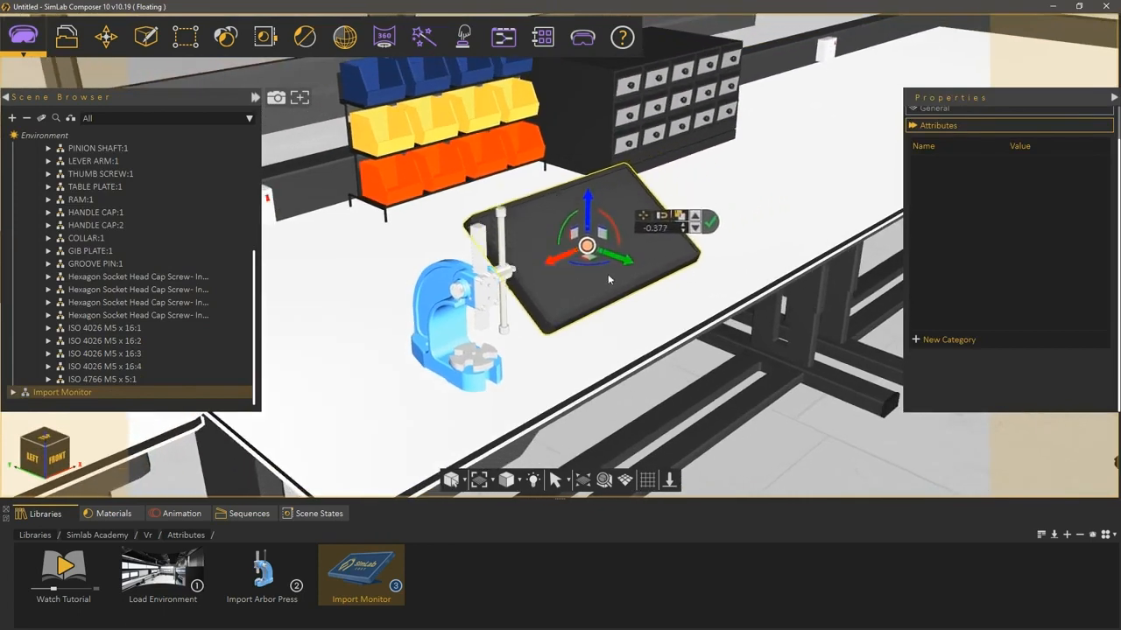
pyautogui.moveTo(629, 260); pyautogui.dragTo(648, 292)
pyautogui.moveTo(731, 333); pyautogui.dragTo(271, 352)
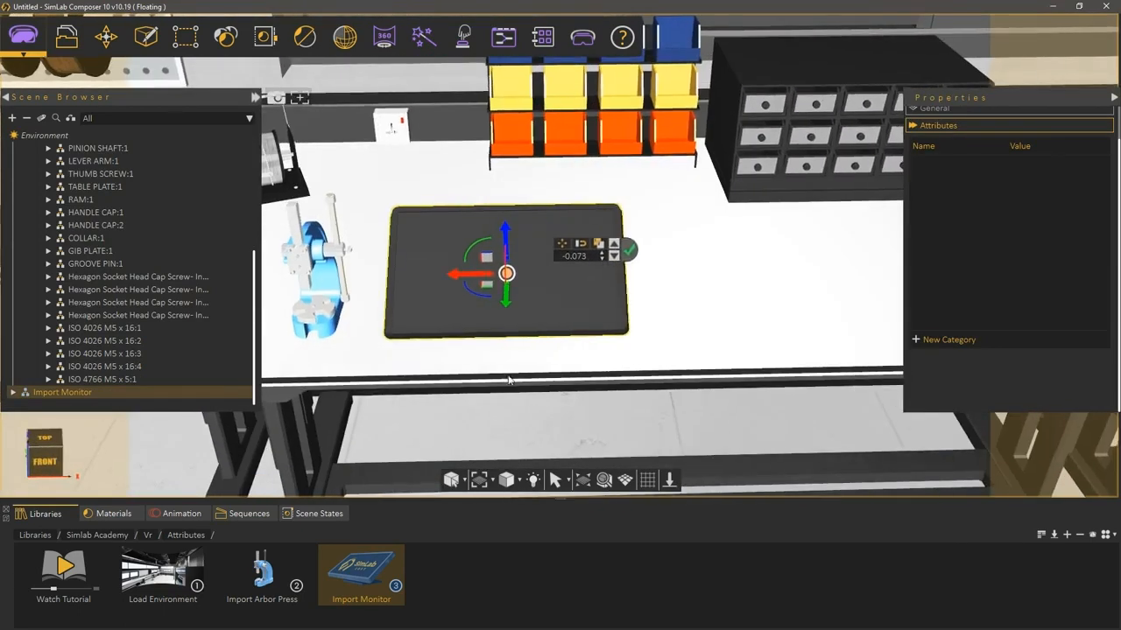
pyautogui.moveTo(509, 380); pyautogui.dragTo(583, 382, button='middle')
pyautogui.moveTo(527, 279); pyautogui.dragTo(545, 280)
pyautogui.scroll(1, 462, 234)
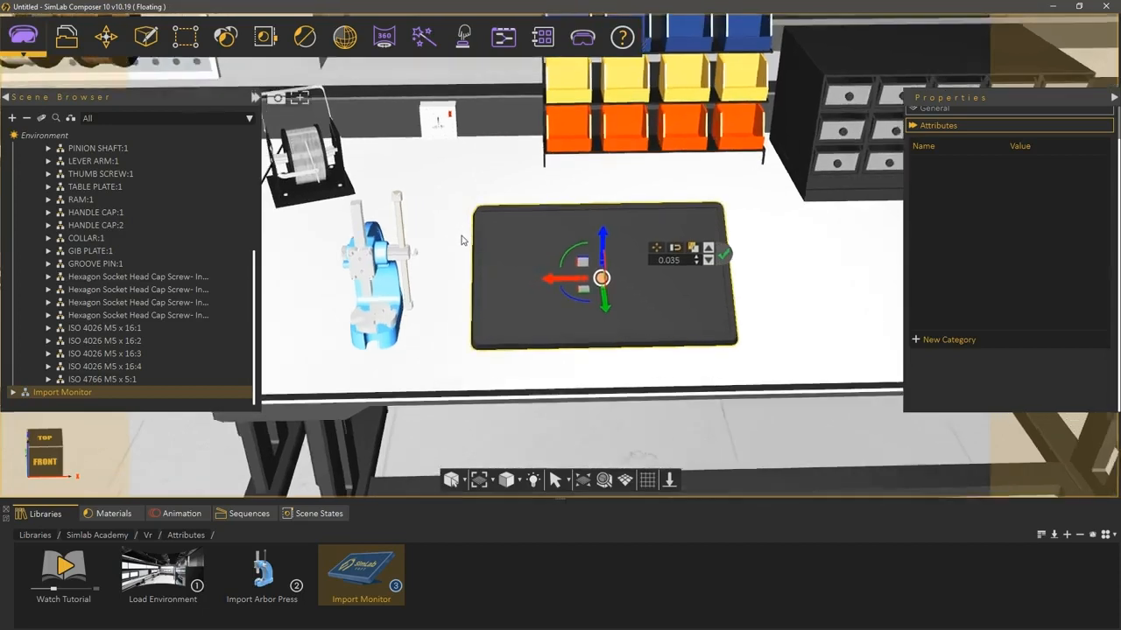
pyautogui.scroll(1, 463, 239)
pyautogui.click(725, 259)
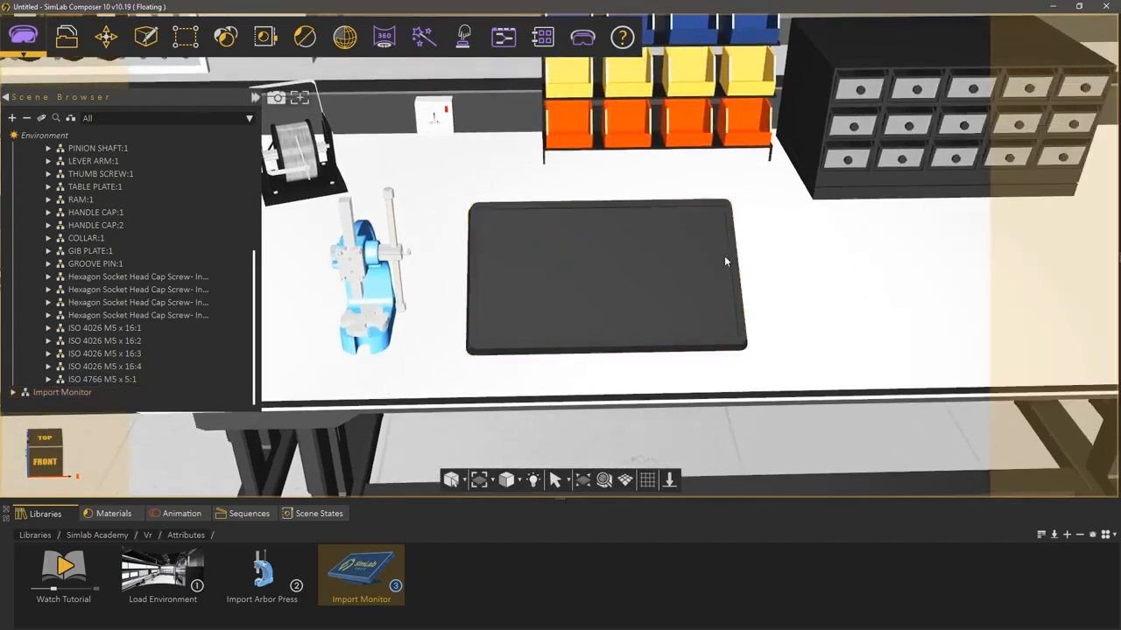
# Create a Variable Writer above the monitor and tilt it by 45 degrees
pyautogui.click(427, 48)
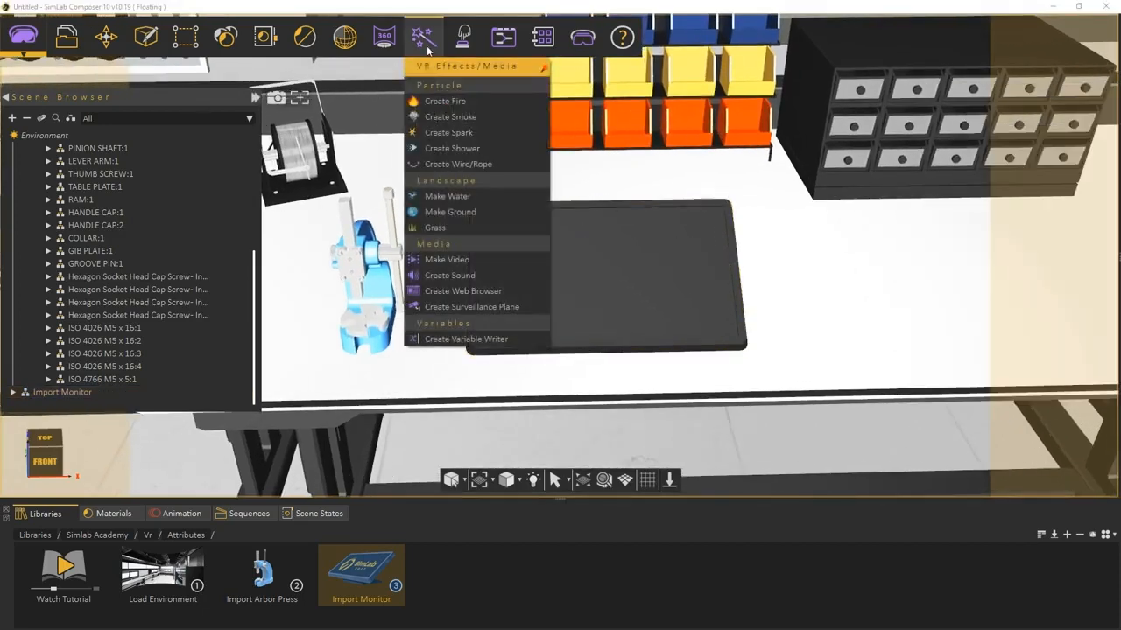
pyautogui.click(473, 339)
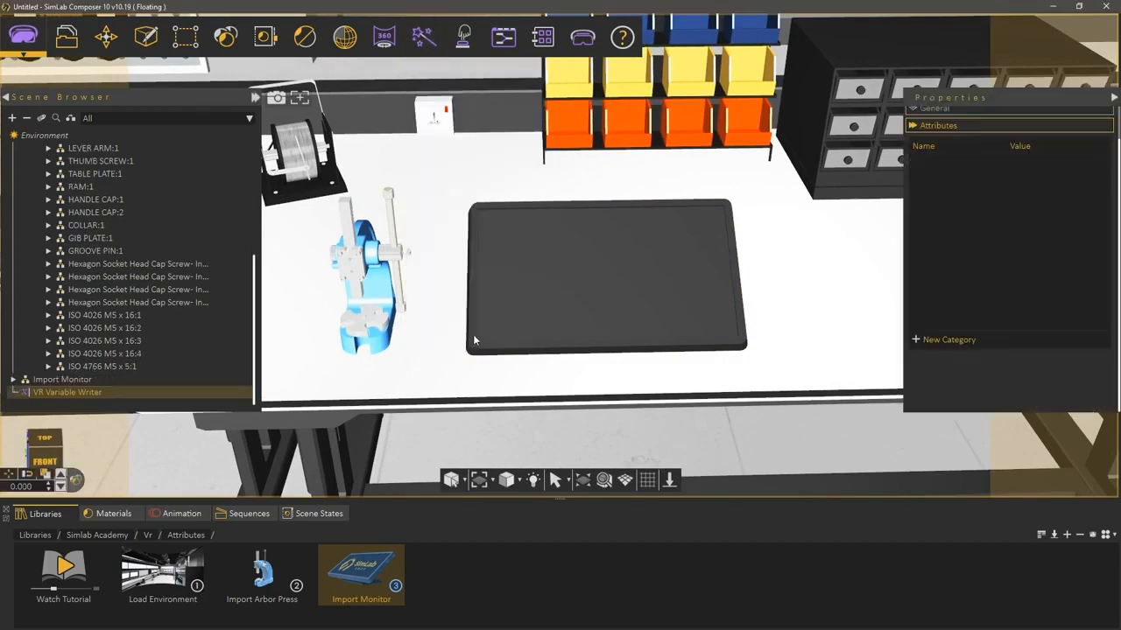
pyautogui.click(564, 271)
pyautogui.moveTo(571, 384); pyautogui.dragTo(555, 424)
pyautogui.doubleClick(651, 362)
pyautogui.write('45')
pyautogui.press('Return')
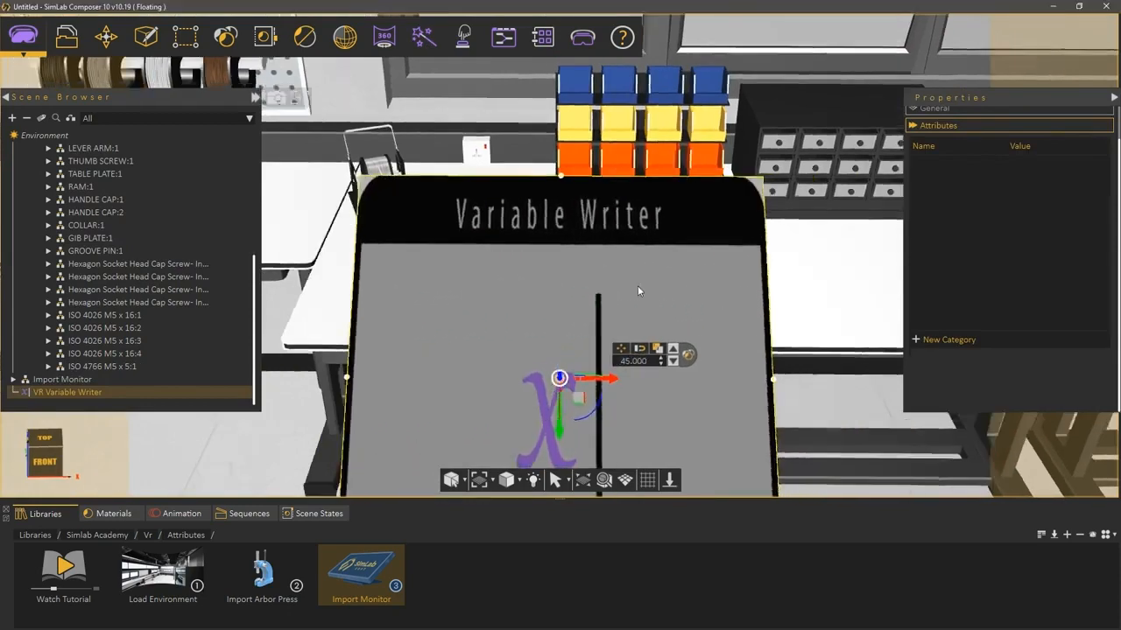
# Scale the Variable Writer down to about 0.115 and snap it onto the monitor's screen
pyautogui.moveTo(637, 285); pyautogui.dragTo(536, 264, button='middle')
pyautogui.scroll(3, 536, 263)
pyautogui.press('s')
pyautogui.click(673, 336)
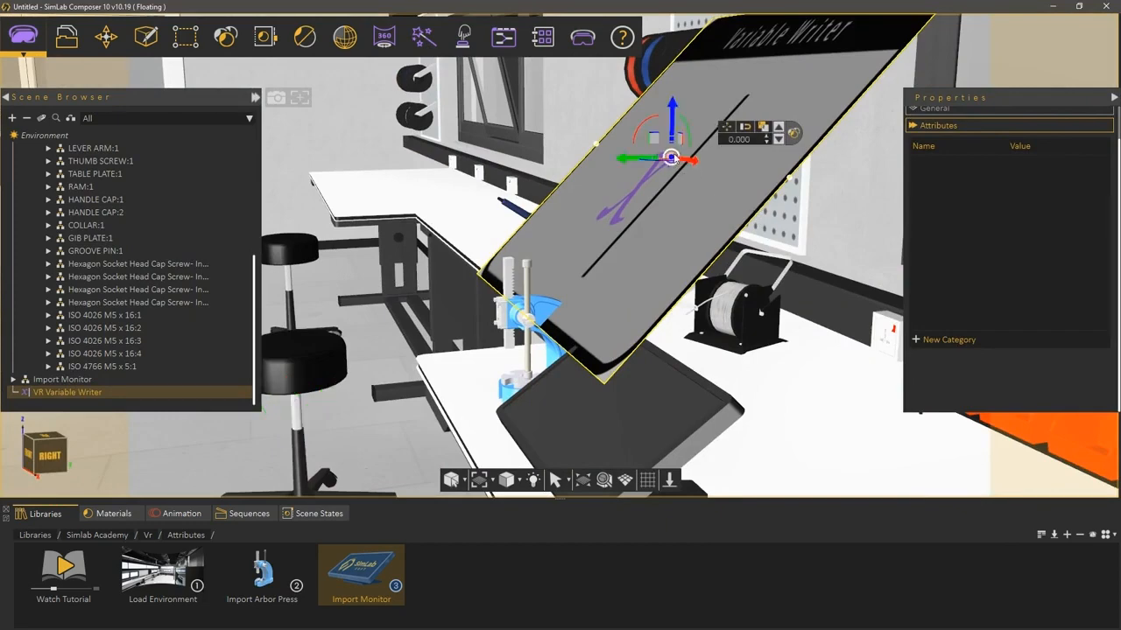
pyautogui.moveTo(672, 159); pyautogui.dragTo(538, 273)
pyautogui.press('s')
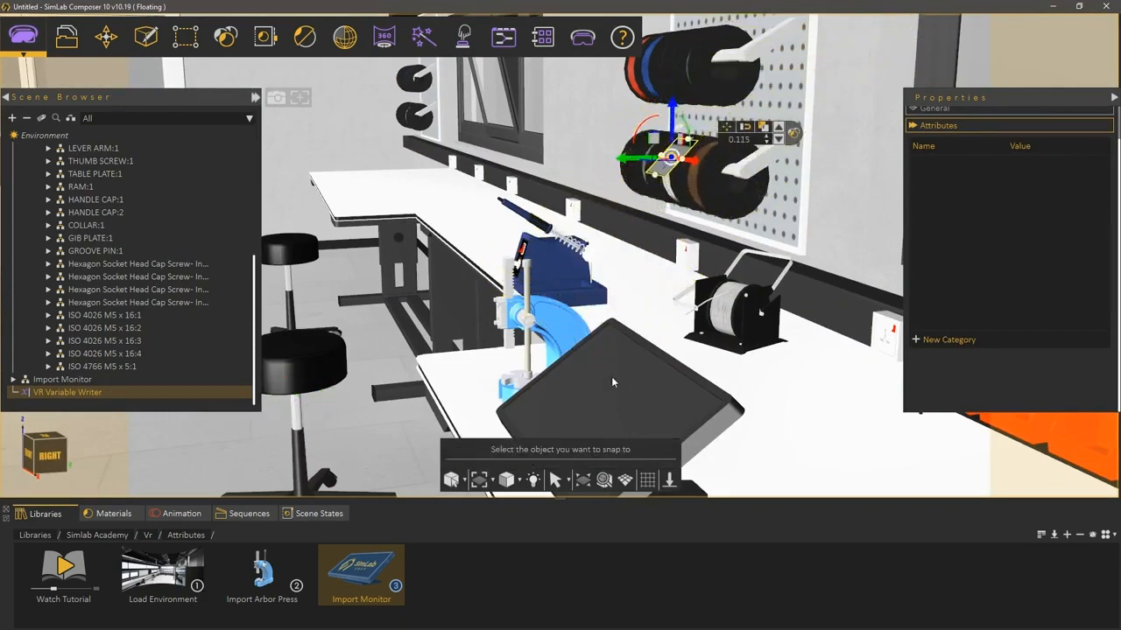
pyautogui.click(612, 377)
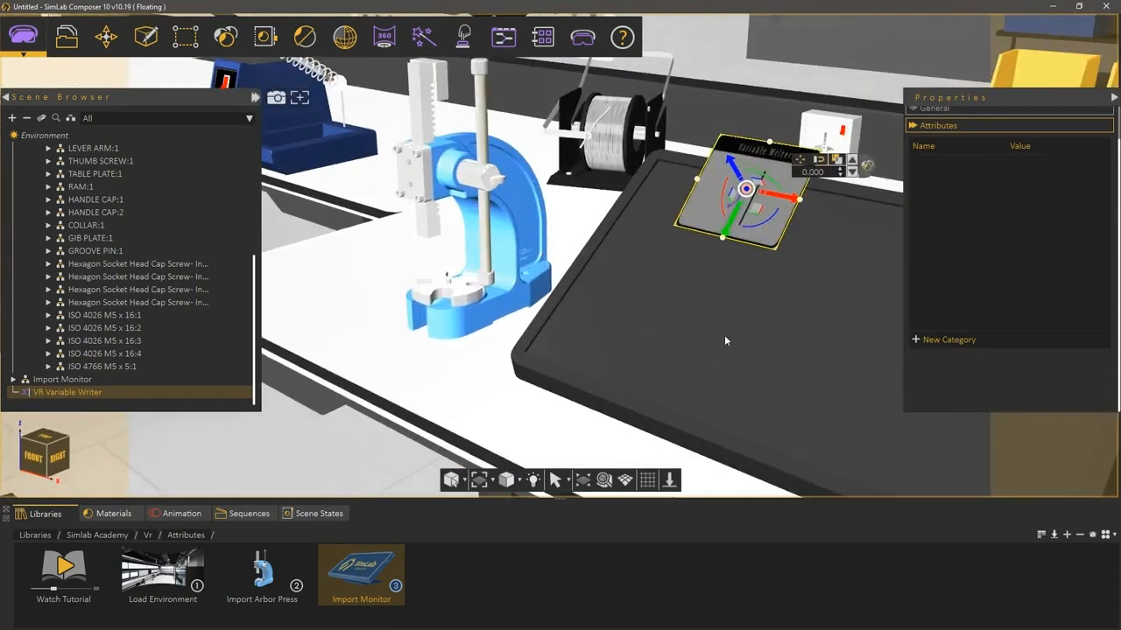
# Rotate the Variable Writer by -5 degrees to align it with the tilt of the monitor's screen
pyautogui.moveTo(725, 340); pyautogui.dragTo(611, 359, button='middle')
pyautogui.moveTo(527, 213); pyautogui.dragTo(525, 226)
pyautogui.moveTo(625, 201); pyautogui.dragTo(664, 202)
pyautogui.write('000')
pyautogui.press('Return')
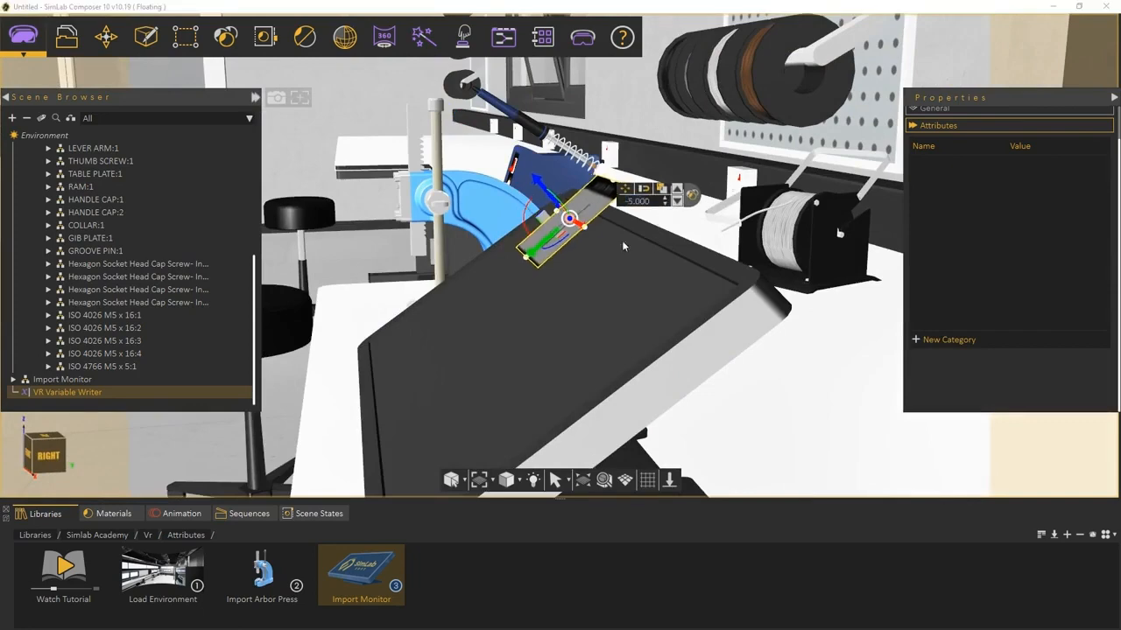
# Move the Variable Writer to the screen's upper-left area and widen it to about 0.4 to span the screen
pyautogui.moveTo(622, 240); pyautogui.dragTo(530, 314, button='middle')
pyautogui.moveTo(512, 275); pyautogui.dragTo(510, 316)
pyautogui.moveTo(448, 260); pyautogui.dragTo(417, 257)
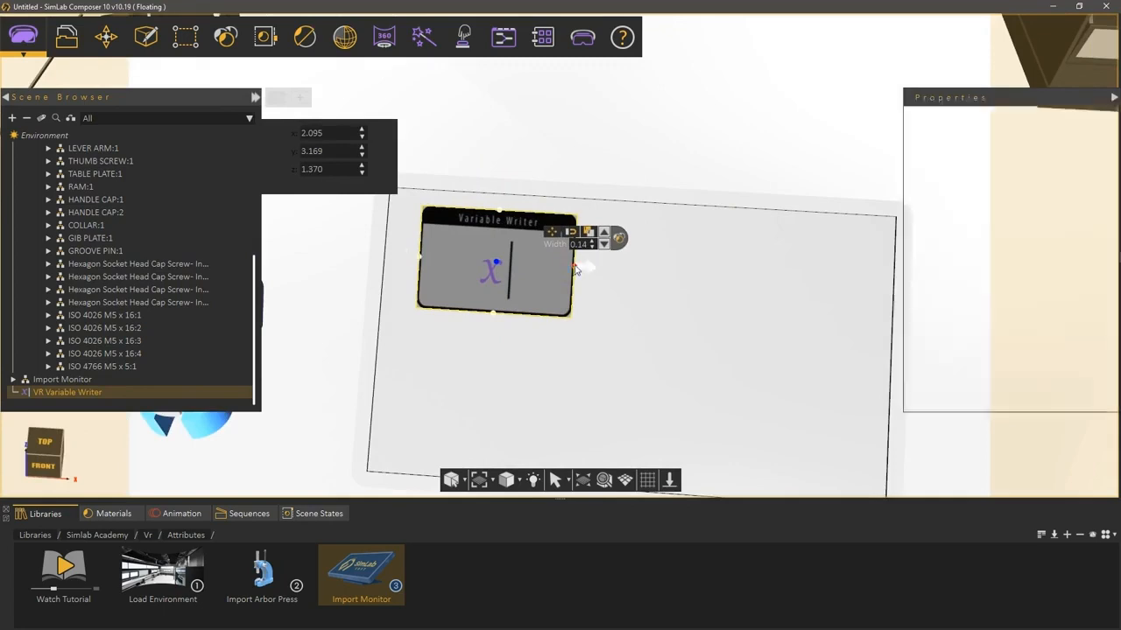
pyautogui.moveTo(578, 278); pyautogui.dragTo(882, 303)
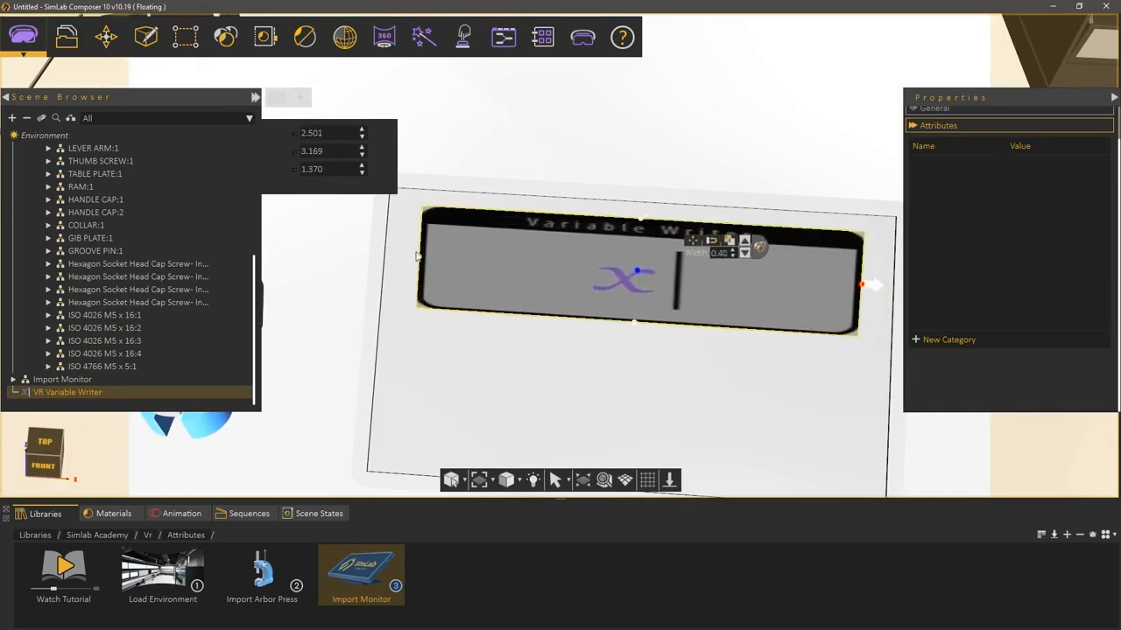
pyautogui.moveTo(410, 255)
pyautogui.mouseDown()
pyautogui.moveTo(390, 254)
pyautogui.moveTo(399, 255)
pyautogui.mouseUp()
# Duplicate the Variable Writer and move the copy below the original on the monitor's screen
pyautogui.moveTo(369, 353); pyautogui.dragTo(576, 263, button='middle')
pyautogui.hotkey('ctrl', 'd')
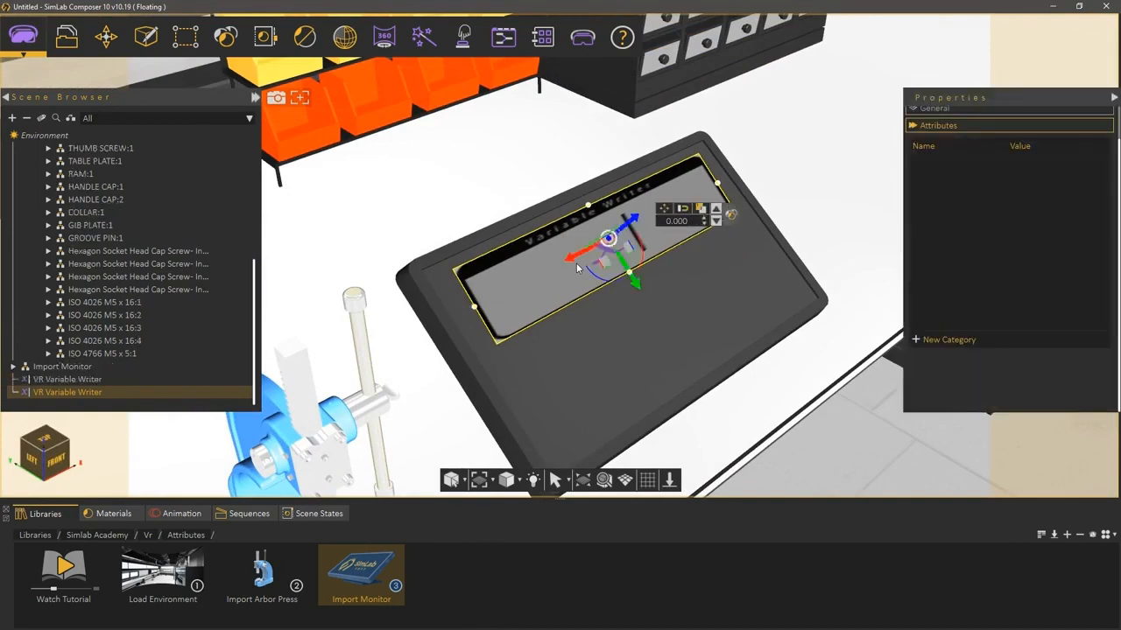
pyautogui.moveTo(632, 282); pyautogui.dragTo(685, 366)
pyautogui.moveTo(685, 311)
pyautogui.mouseDown()
pyautogui.moveTo(696, 330)
pyautogui.moveTo(689, 306)
pyautogui.mouseUp()
# Rotate the upper Variable Writer by about -1.4 degrees to lie flush with the monitor's screen
pyautogui.click(552, 293)
pyautogui.moveTo(458, 341); pyautogui.dragTo(560, 252, button='middle')
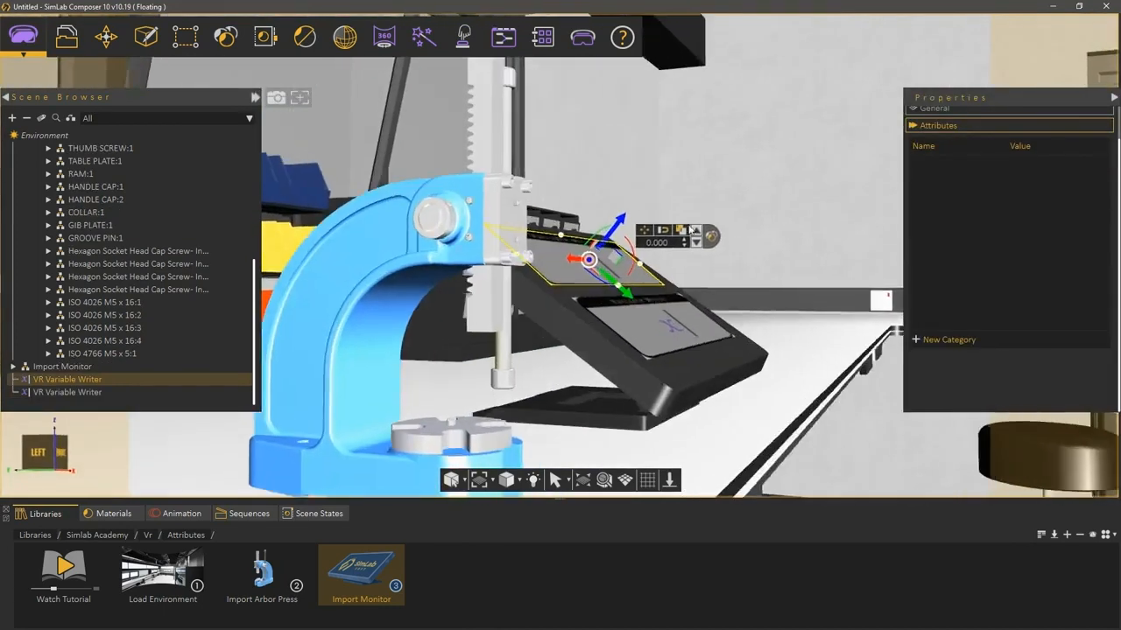
pyautogui.scroll(3, 560, 252)
pyautogui.moveTo(663, 266); pyautogui.dragTo(661, 258)
pyautogui.moveTo(782, 282); pyautogui.dragTo(568, 293, button='middle')
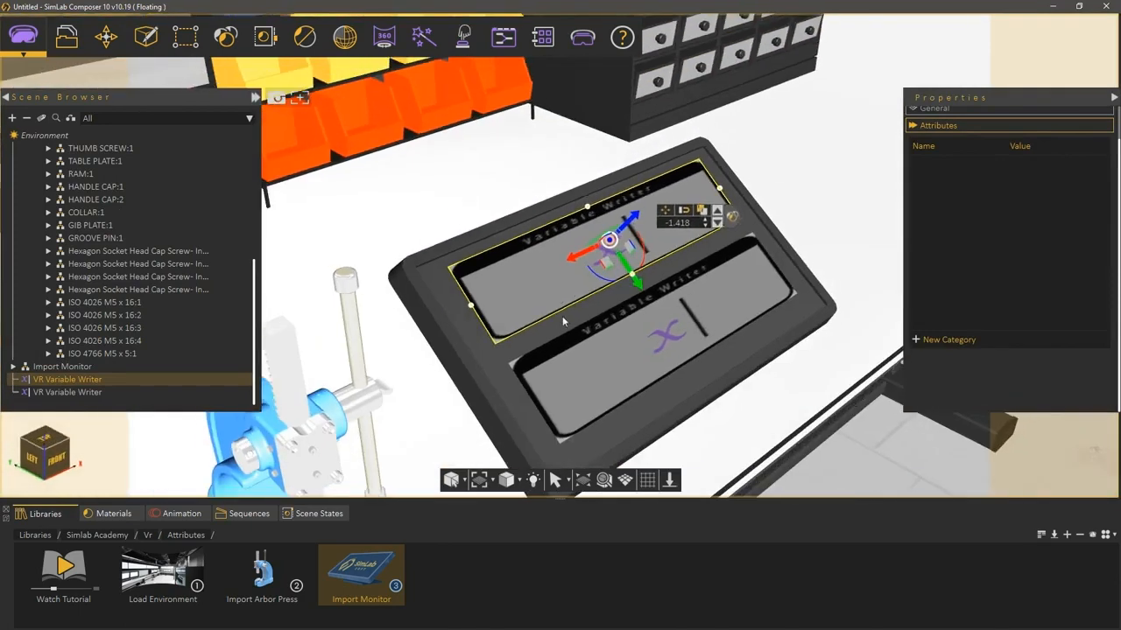
pyautogui.scroll(-2, 567, 267)
pyautogui.scroll(-2, 568, 268)
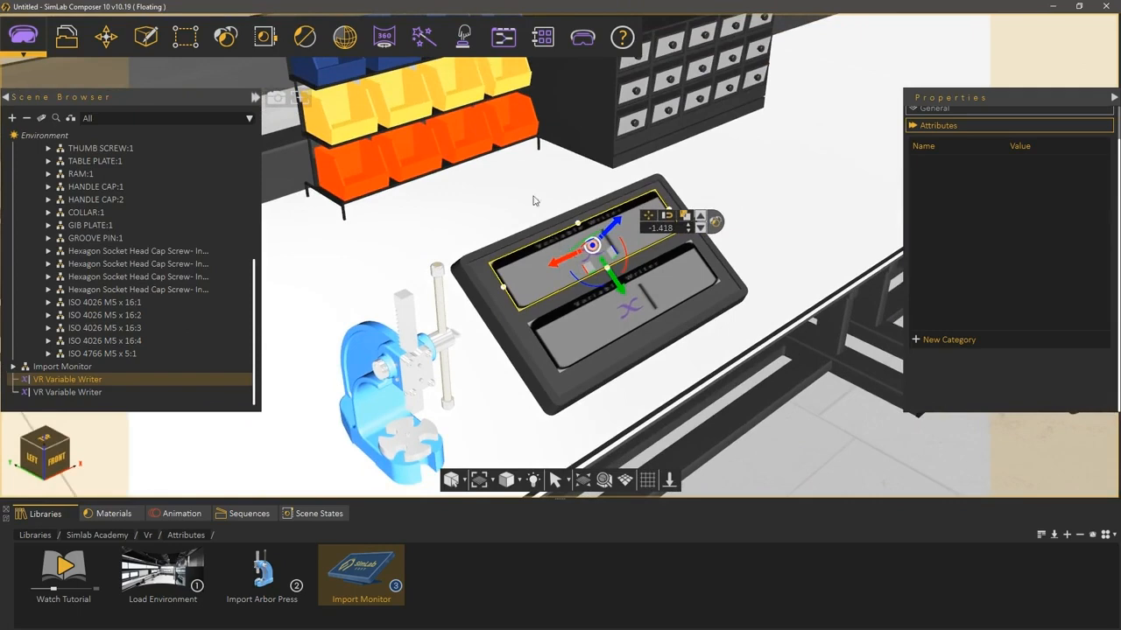
# Open the Training Builder and add a String variable named Part
pyautogui.click(504, 37)
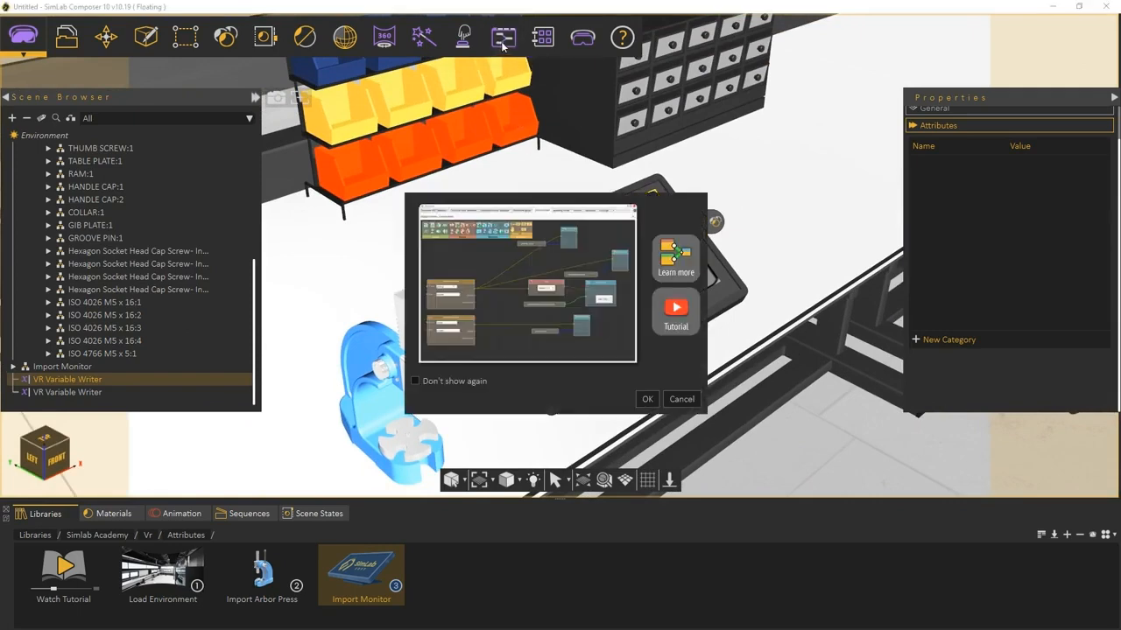
pyautogui.click(647, 399)
pyautogui.scroll(-1, 642, 373)
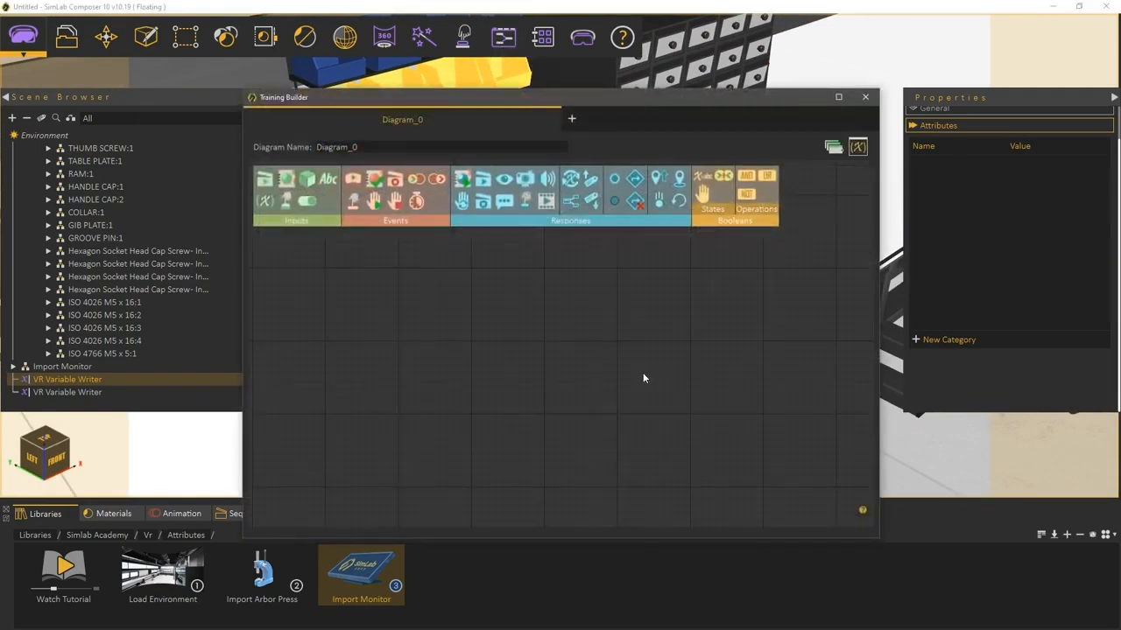
pyautogui.click(856, 151)
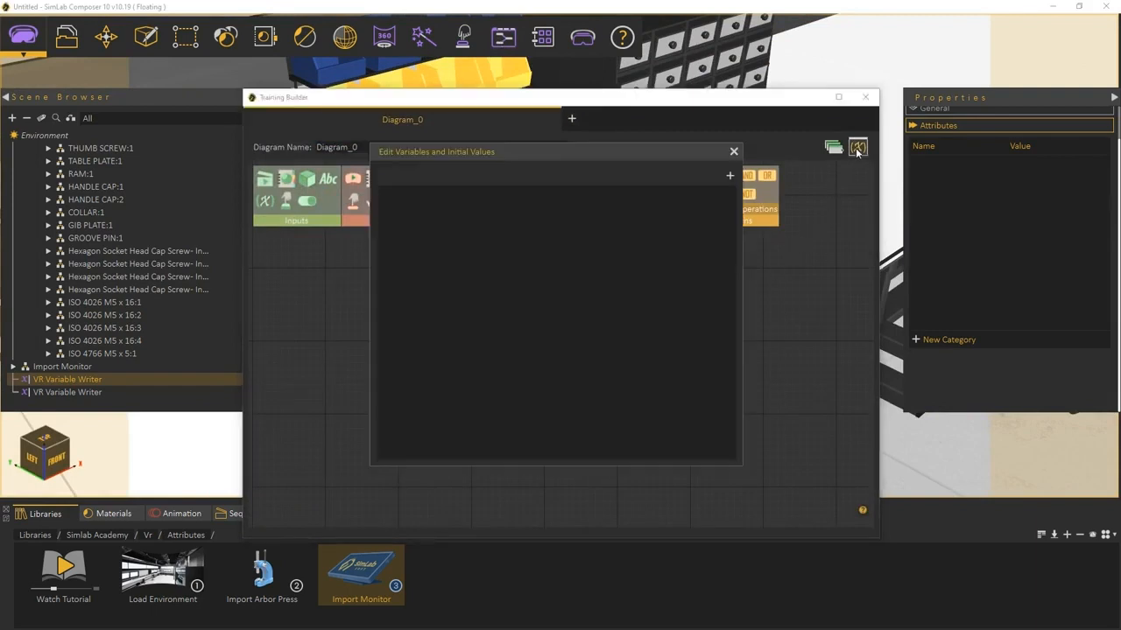
pyautogui.click(730, 176)
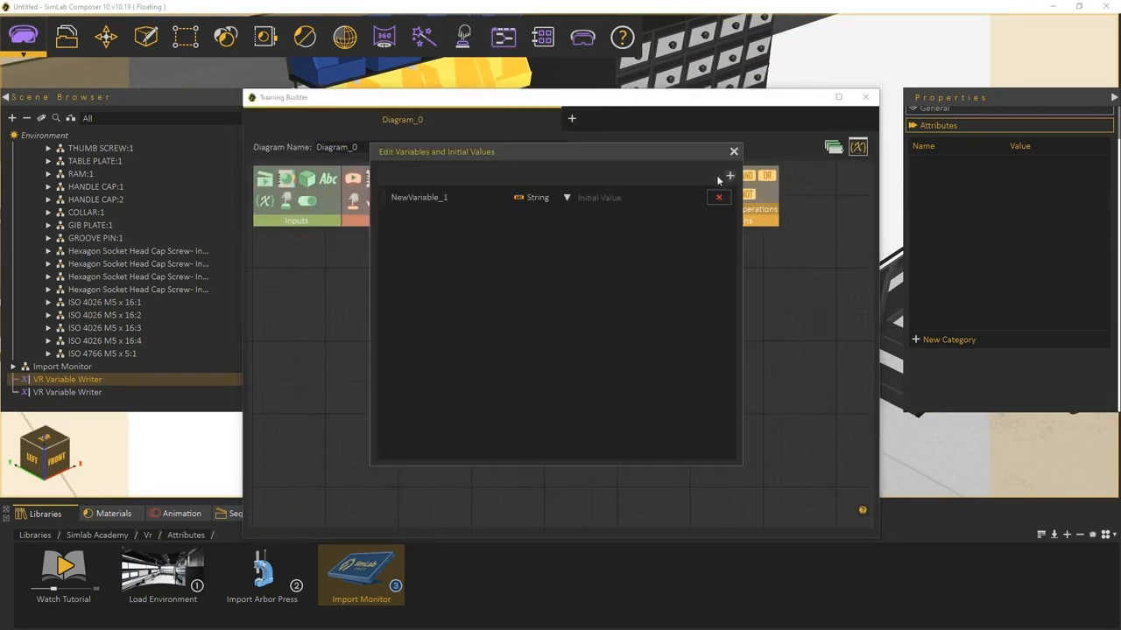
pyautogui.doubleClick(480, 200)
pyautogui.write('Part')
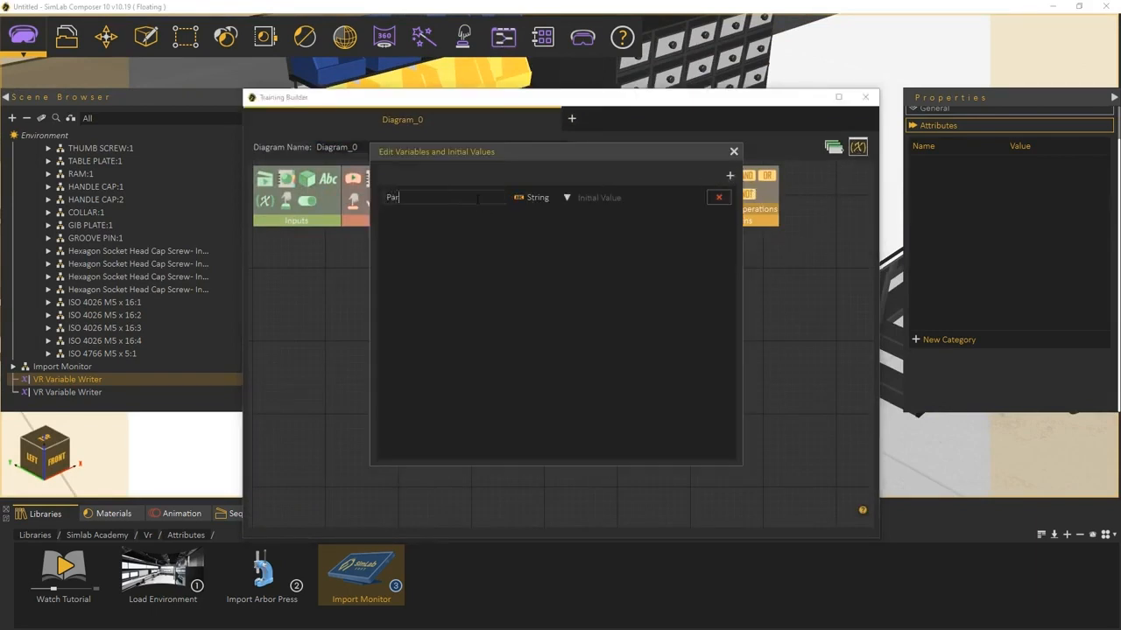
# Add a second String variable named Material and close the variable editor
pyautogui.click(730, 176)
pyautogui.doubleClick(480, 217)
pyautogui.write('Ma')
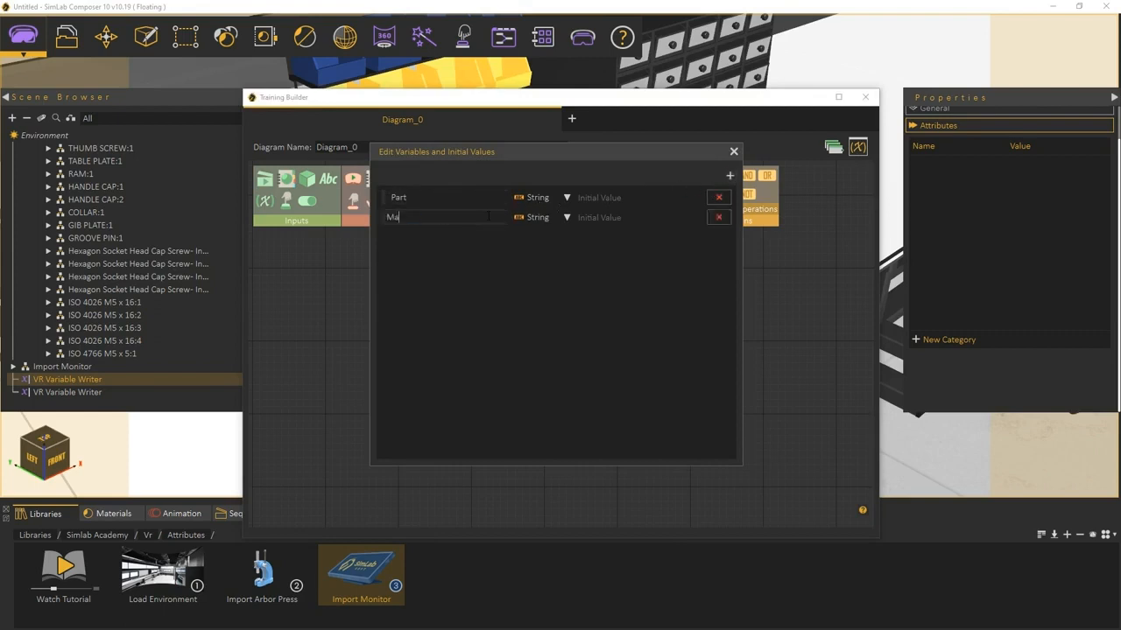
pyautogui.write('terial')
pyautogui.click(734, 153)
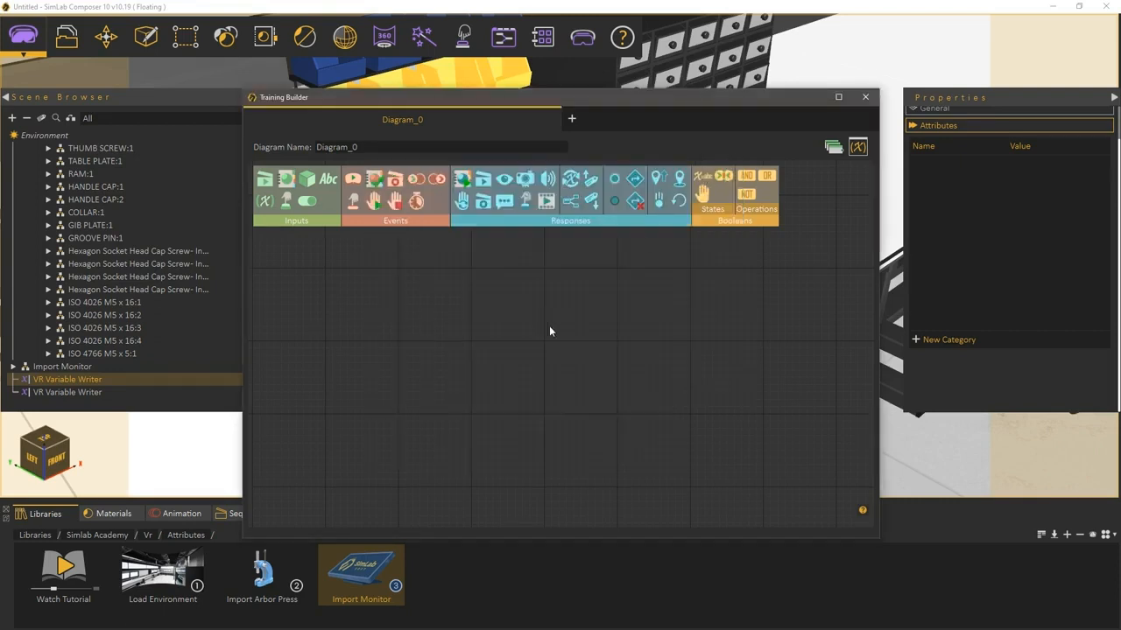
# Create a template diagram with a scene node query for objects whose attribute name contains "part", and preview the matching objects
pyautogui.moveTo(479, 97); pyautogui.dragTo(587, 97)
pyautogui.click(942, 148)
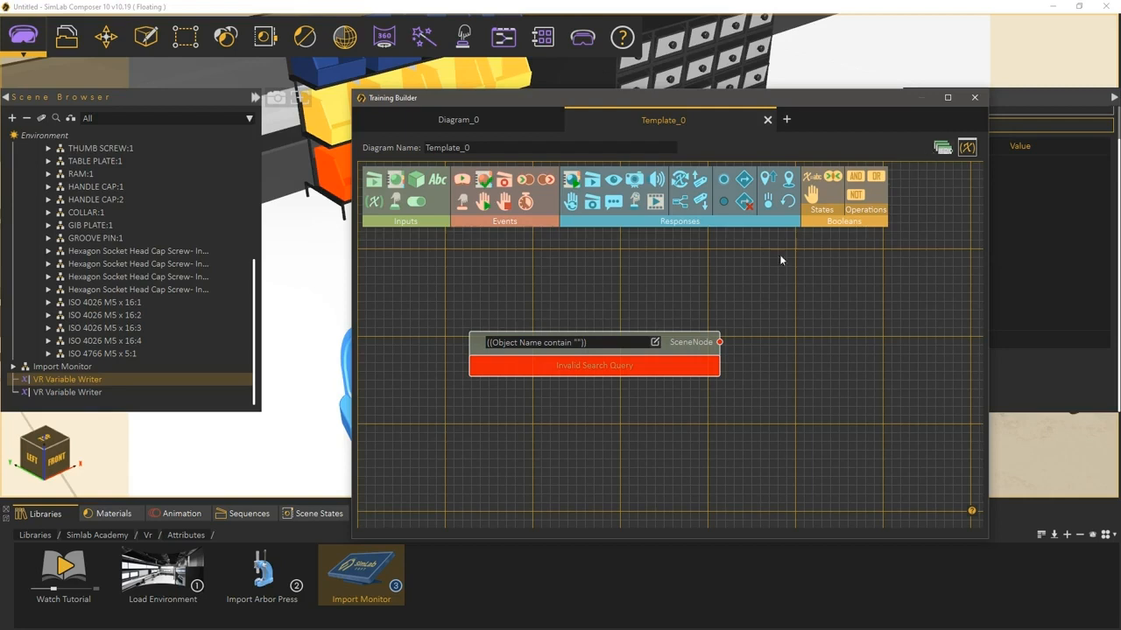
pyautogui.click(656, 342)
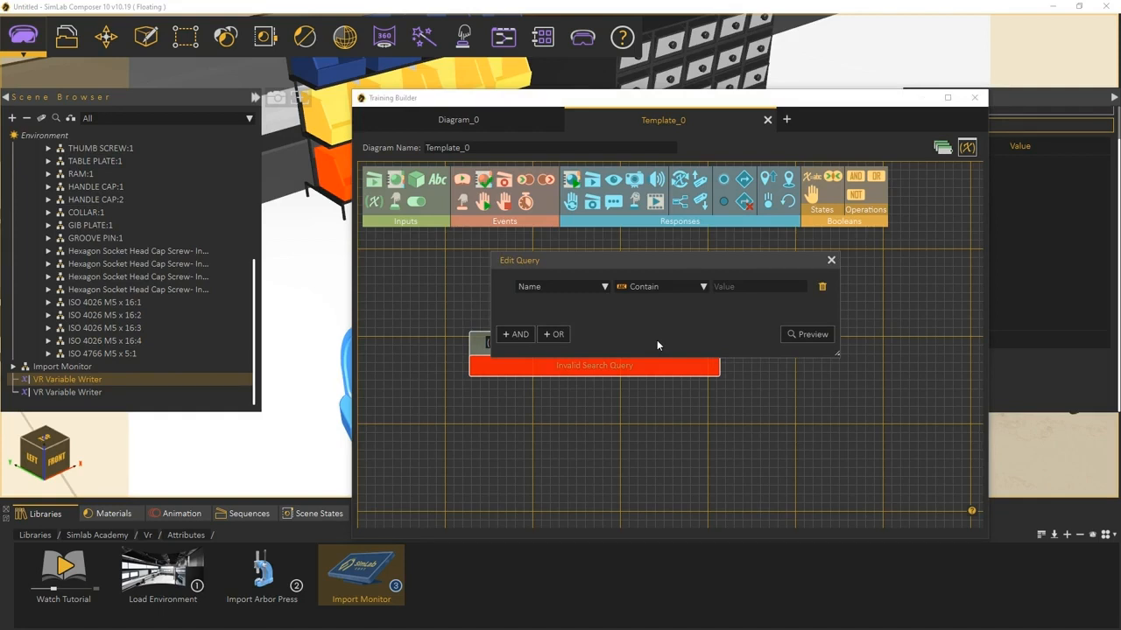
pyautogui.click(576, 289)
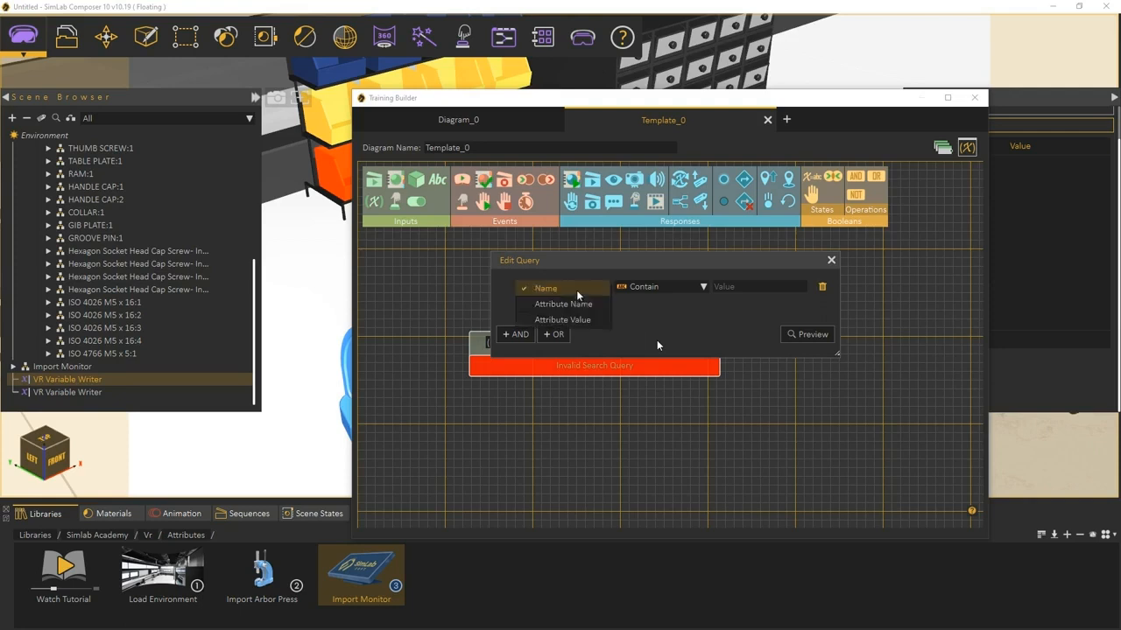
pyautogui.click(585, 305)
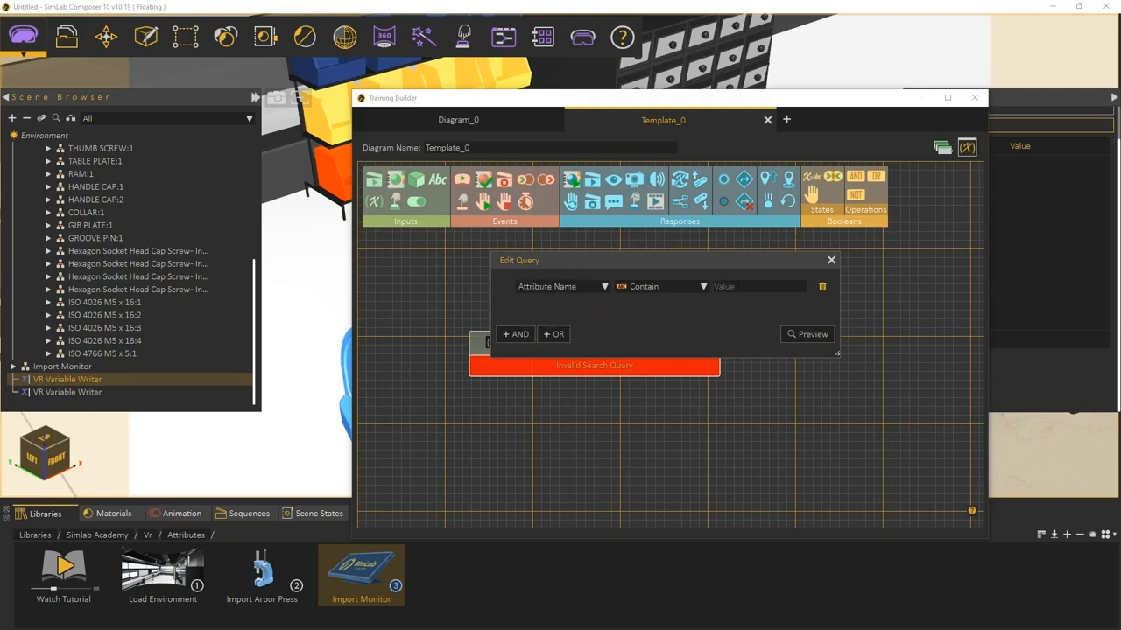
pyautogui.click(737, 286)
pyautogui.write('part')
pyautogui.click(805, 334)
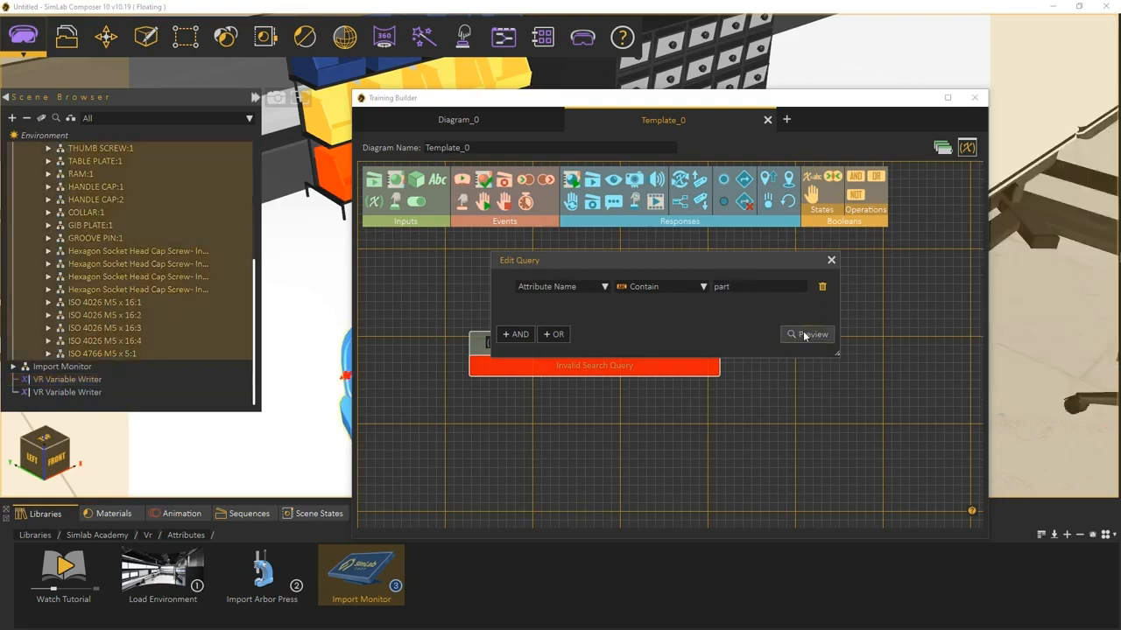
pyautogui.click(831, 260)
pyautogui.scroll(5, 180, 291)
pyautogui.scroll(-3, 184, 293)
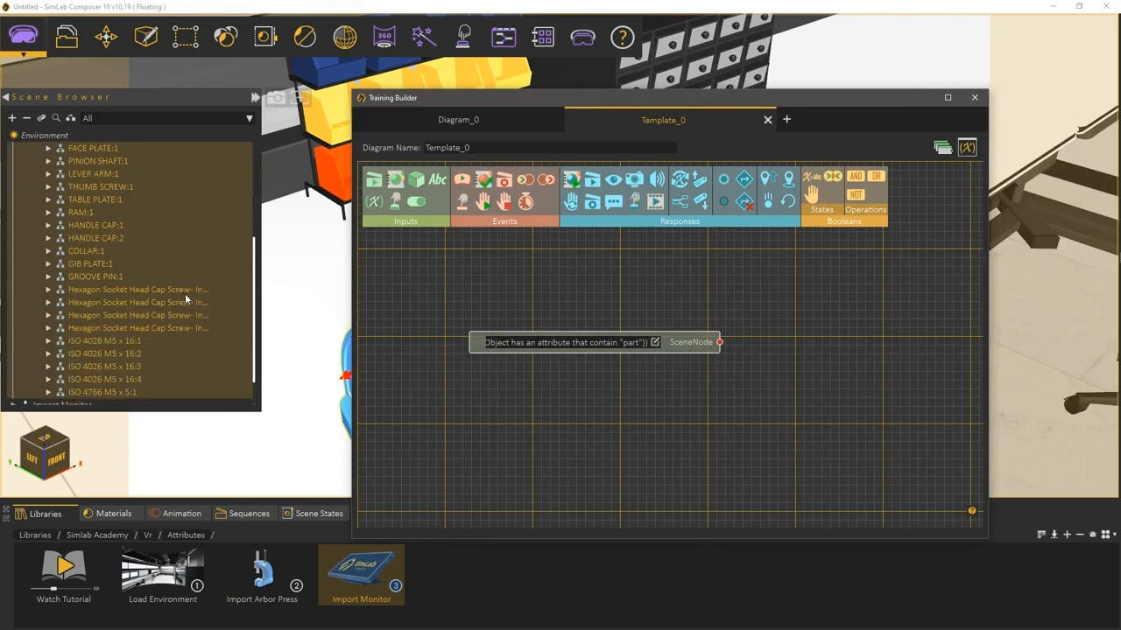
# Add a Node Triggered event beside the query node and connect the query's SceneNode output to it
pyautogui.moveTo(628, 289); pyautogui.dragTo(595, 310)
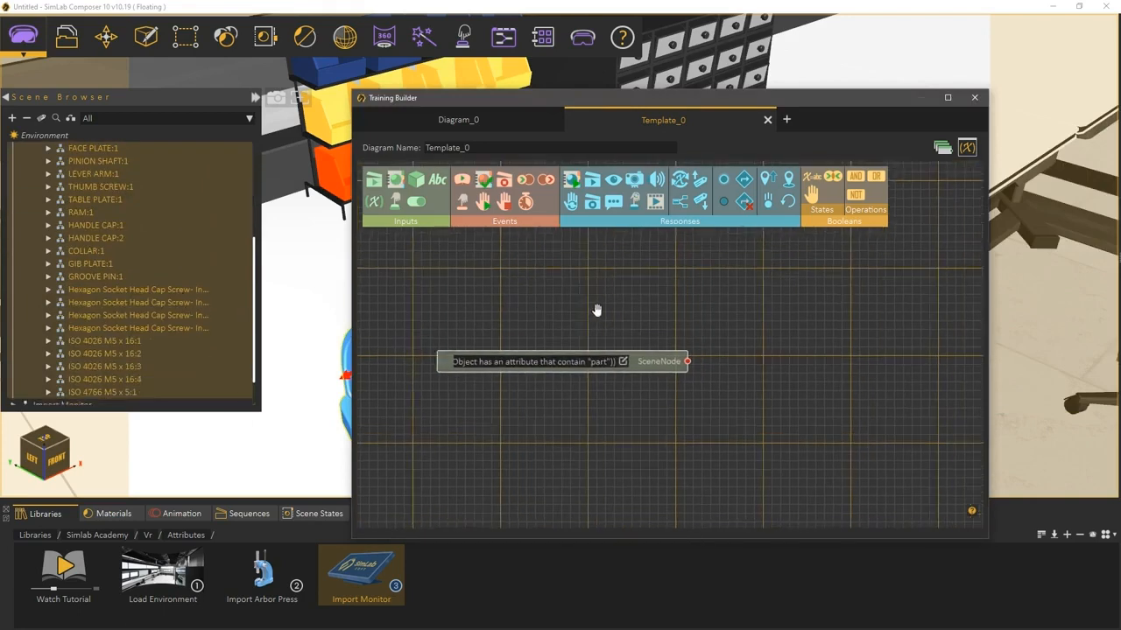
pyautogui.click(462, 201)
pyautogui.click(781, 307)
pyautogui.moveTo(715, 306); pyautogui.dragTo(652, 305)
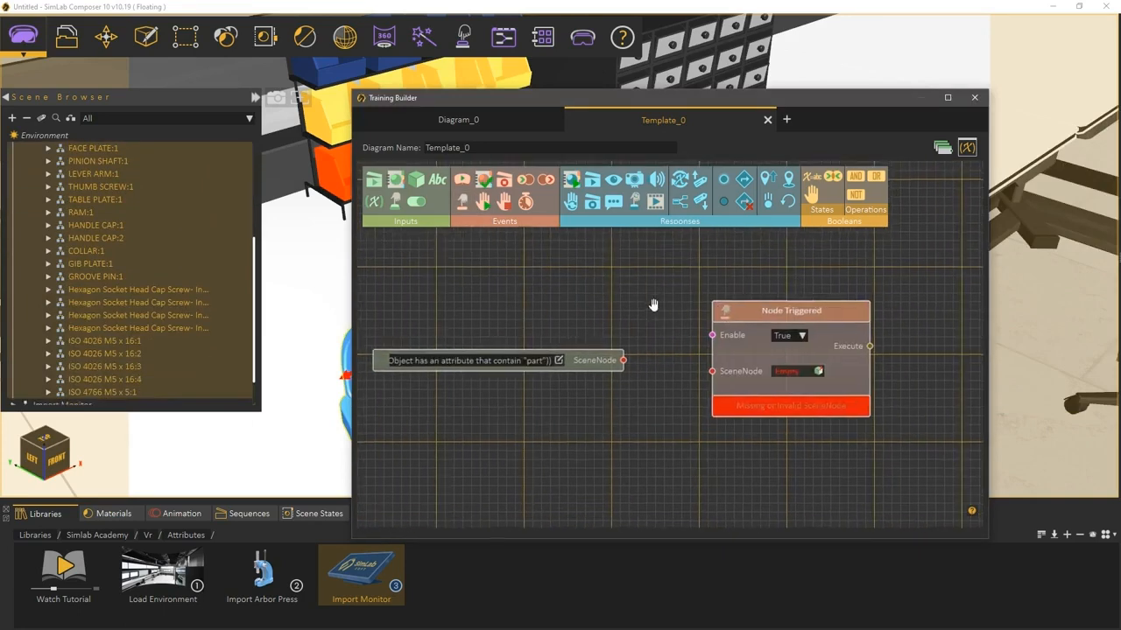
pyautogui.moveTo(623, 360); pyautogui.dragTo(712, 371)
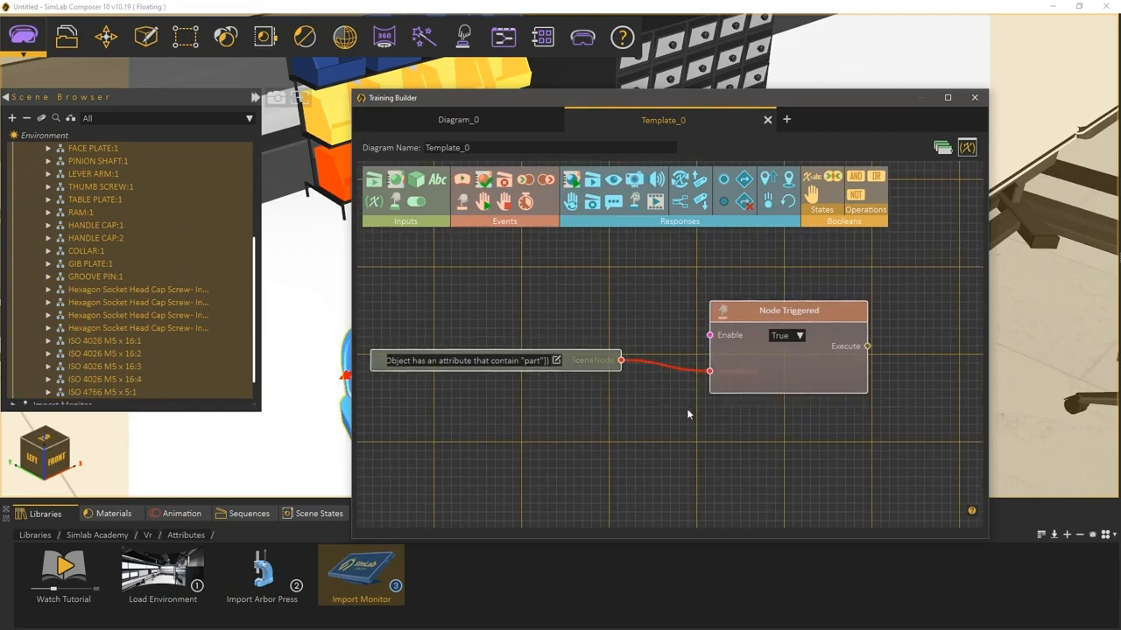
pyautogui.moveTo(686, 411); pyautogui.dragTo(664, 371)
pyautogui.moveTo(577, 325); pyautogui.dragTo(556, 386)
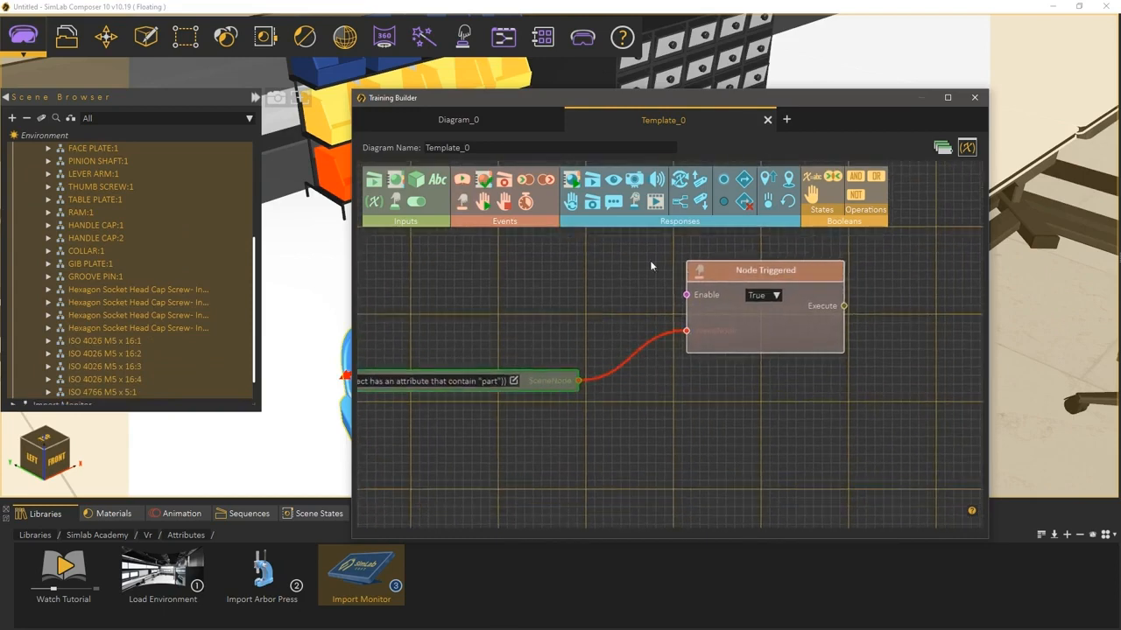
# Add a Get Attribute Value response executed by the Node Triggered event and connect the query's SceneNode output to its Scene Node input
pyautogui.click(700, 179)
pyautogui.click(750, 395)
pyautogui.moveTo(706, 418); pyautogui.dragTo(793, 320)
pyautogui.scroll(-1, 650, 324)
pyautogui.scroll(-1, 678, 373)
pyautogui.moveTo(679, 372); pyautogui.dragTo(582, 401)
pyautogui.moveTo(666, 374); pyautogui.dragTo(722, 336)
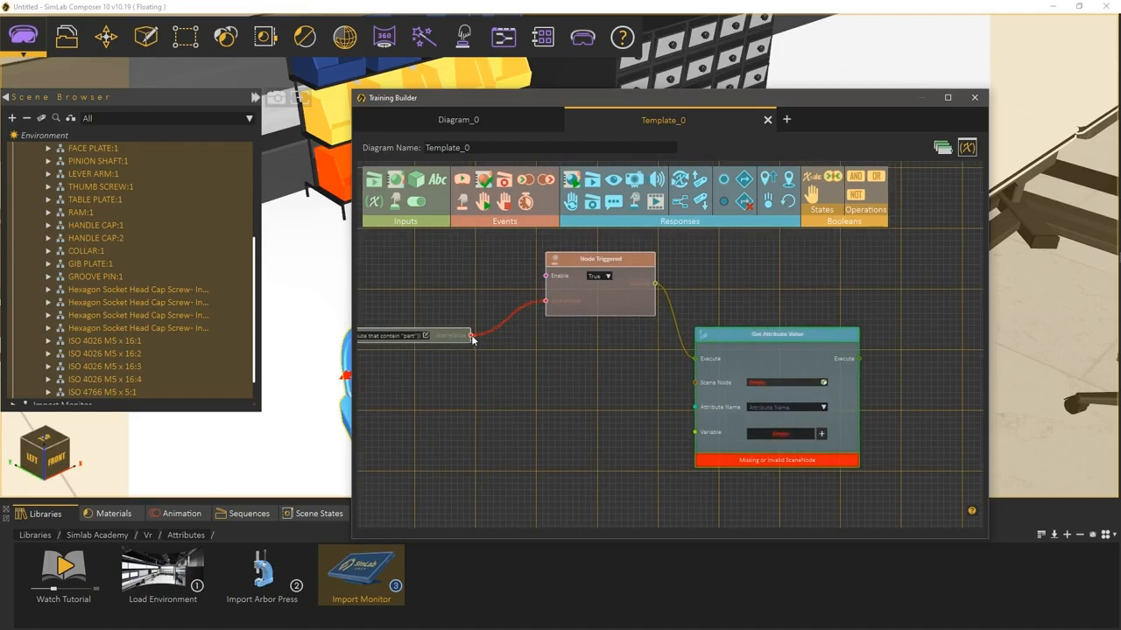
pyautogui.moveTo(470, 336); pyautogui.dragTo(695, 383)
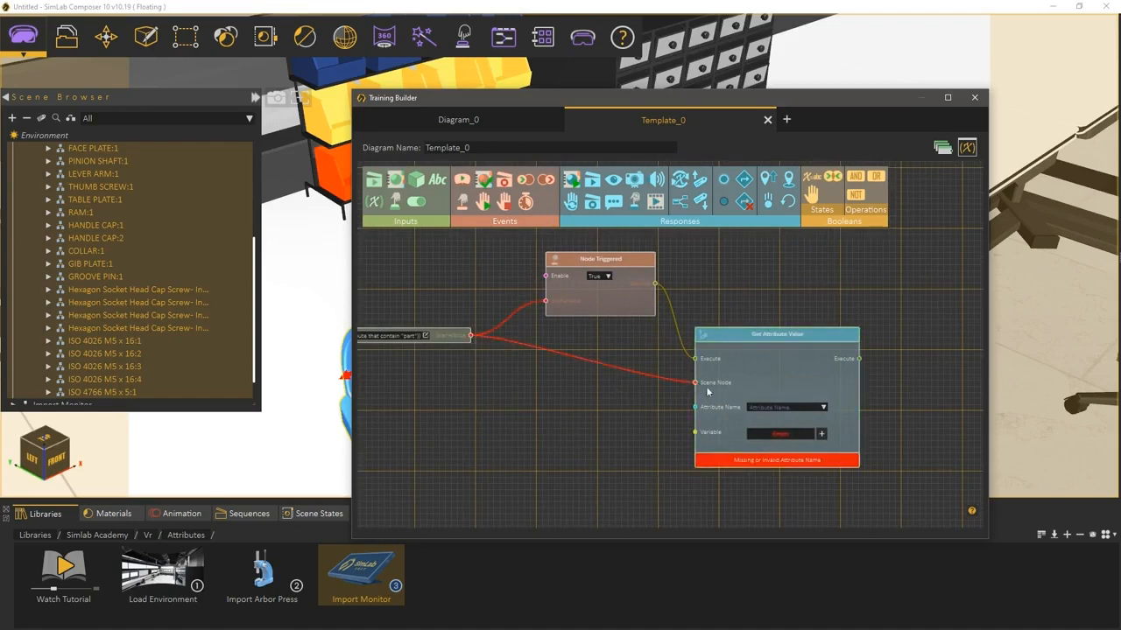
# Set the Get Attribute Value node to read the Part Number attribute into the Part variable
pyautogui.click(823, 408)
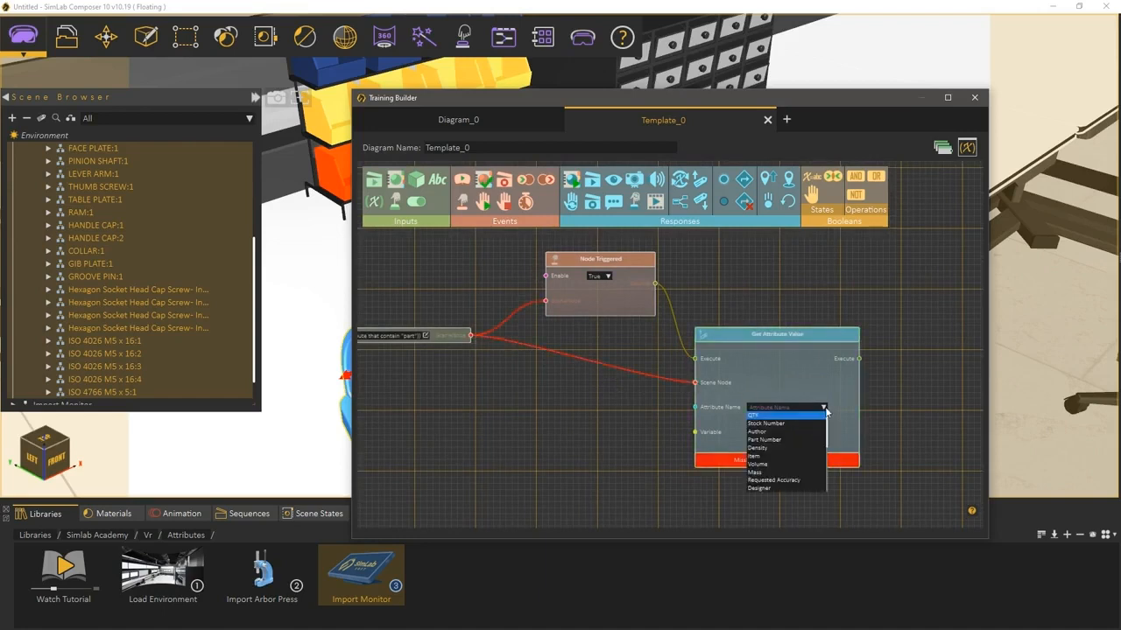
pyautogui.click(772, 440)
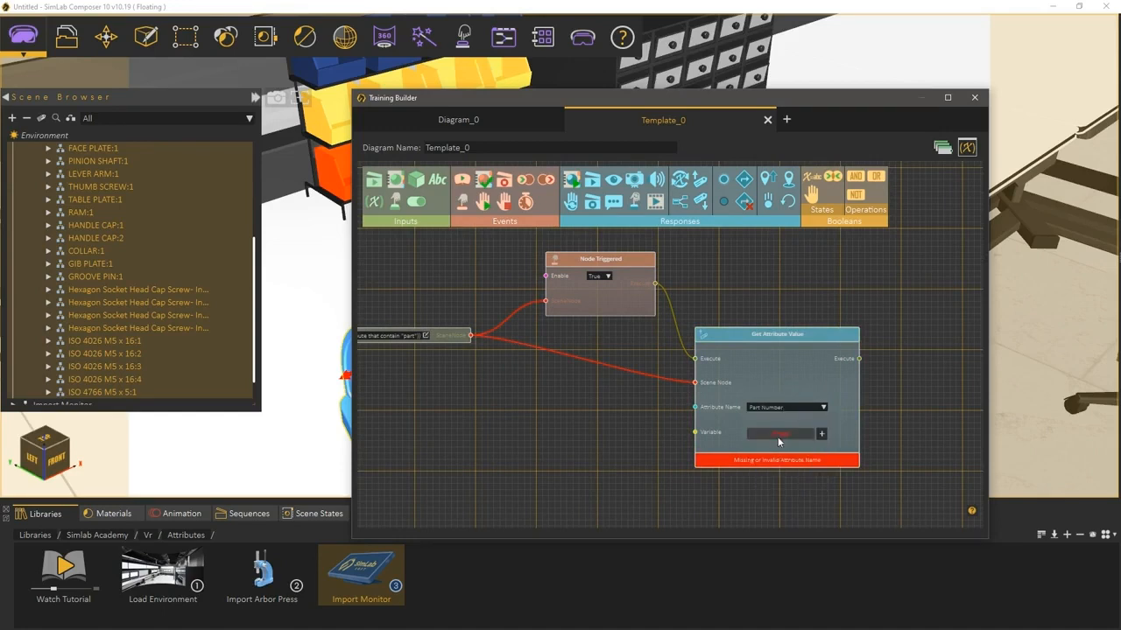
pyautogui.click(771, 436)
pyautogui.click(772, 443)
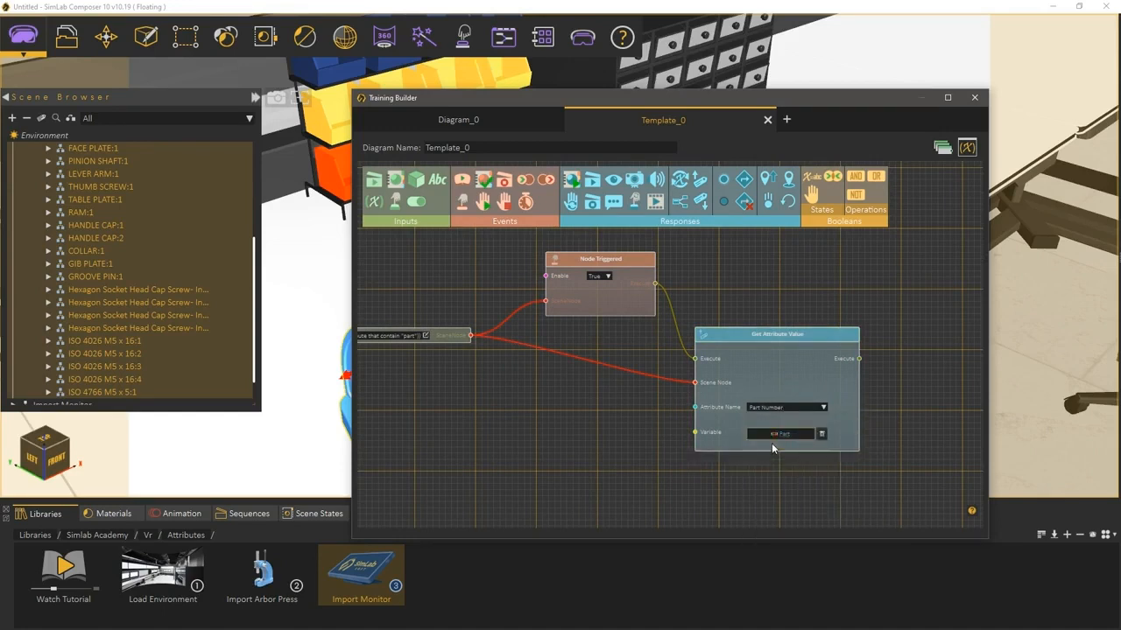
# Duplicate the Get Attribute Value node below the original and link the copy to the Node Triggered event and the query node
pyautogui.moveTo(730, 429); pyautogui.dragTo(735, 426)
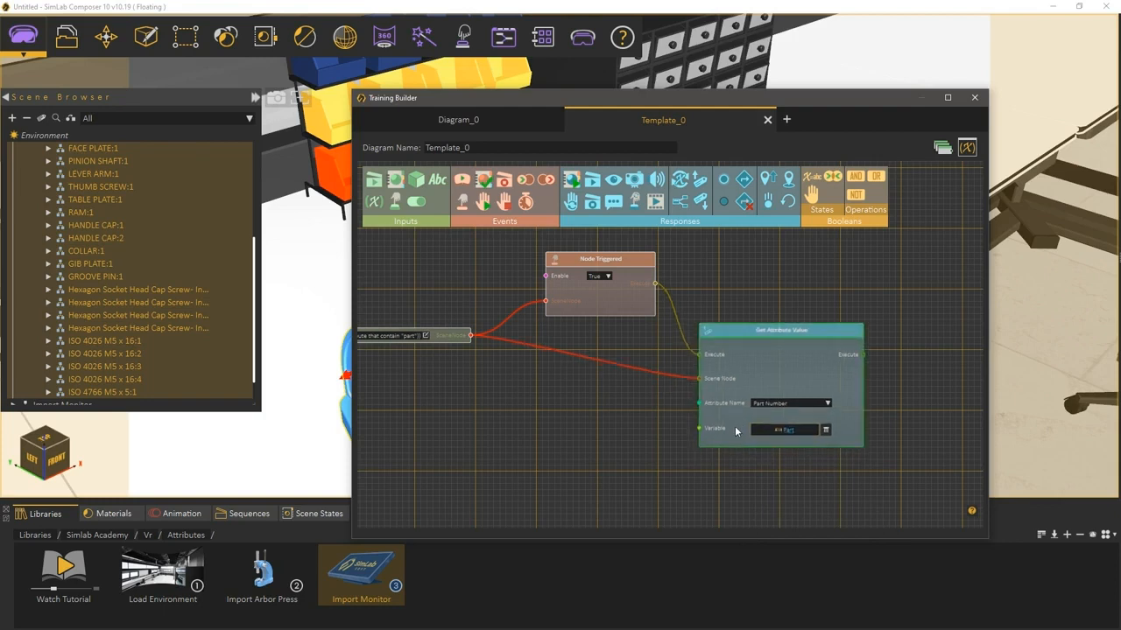
pyautogui.hotkey('ctrl', 'v')
pyautogui.moveTo(629, 444); pyautogui.dragTo(623, 373, button='middle')
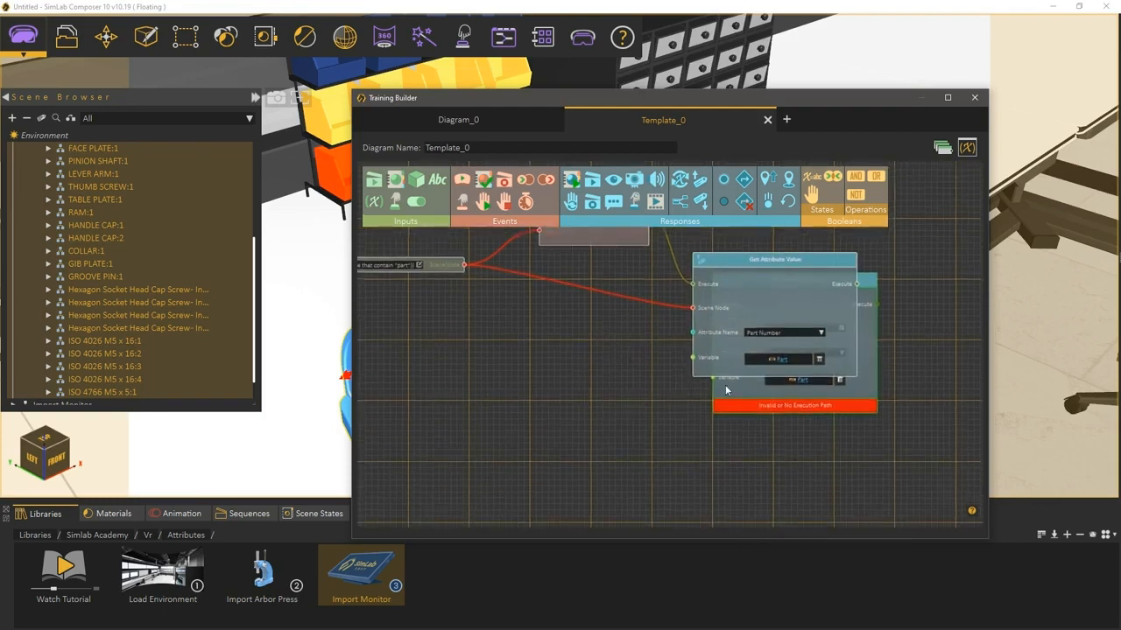
pyautogui.moveTo(731, 400); pyautogui.dragTo(715, 525)
pyautogui.scroll(-3, 578, 443)
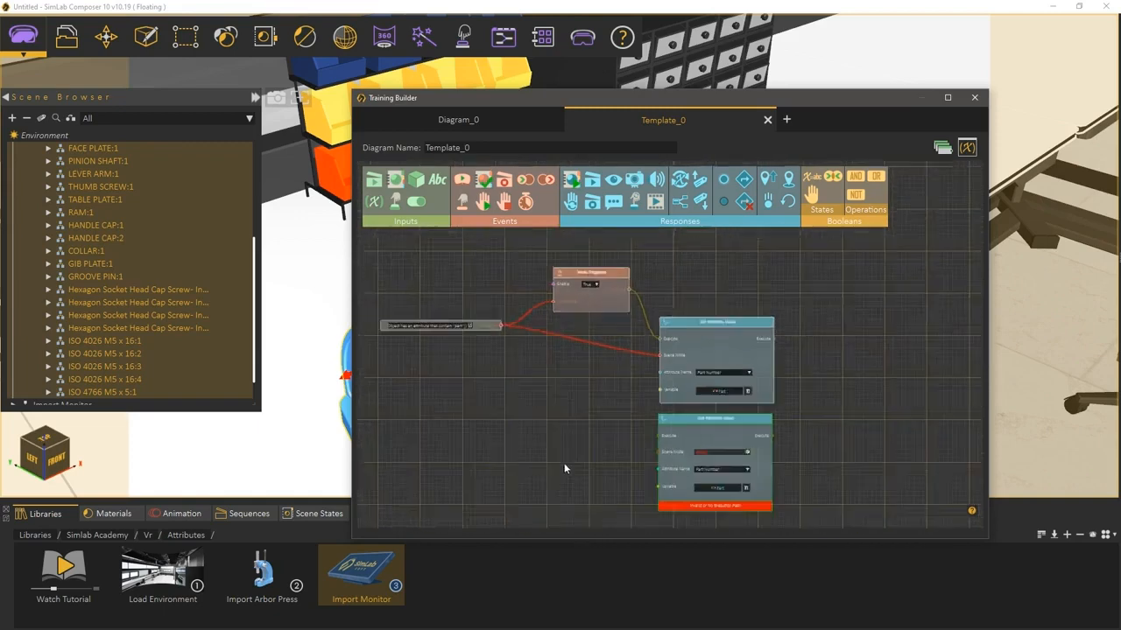
pyautogui.moveTo(661, 422); pyautogui.dragTo(661, 433)
pyautogui.moveTo(703, 350); pyautogui.dragTo(711, 329)
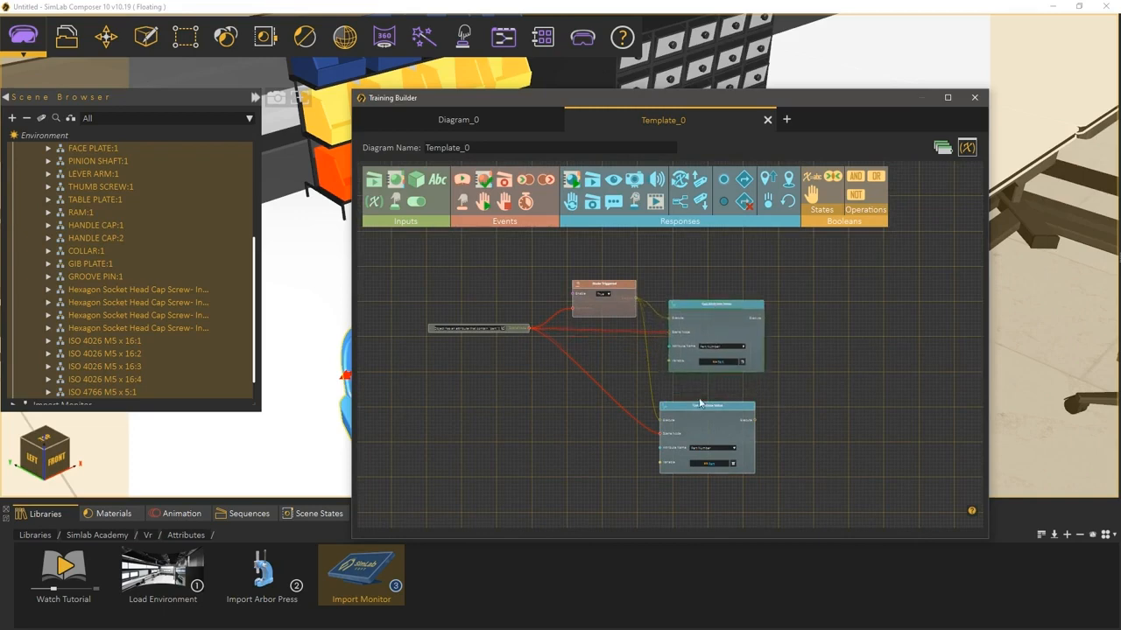
pyautogui.moveTo(701, 405); pyautogui.dragTo(710, 383)
# Set the lower Get Attribute Value node to read the Material attribute into the Material variable, and close the Training Builder
pyautogui.scroll(3, 640, 433)
pyautogui.scroll(-1, 563, 403)
pyautogui.moveTo(778, 450); pyautogui.dragTo(758, 407)
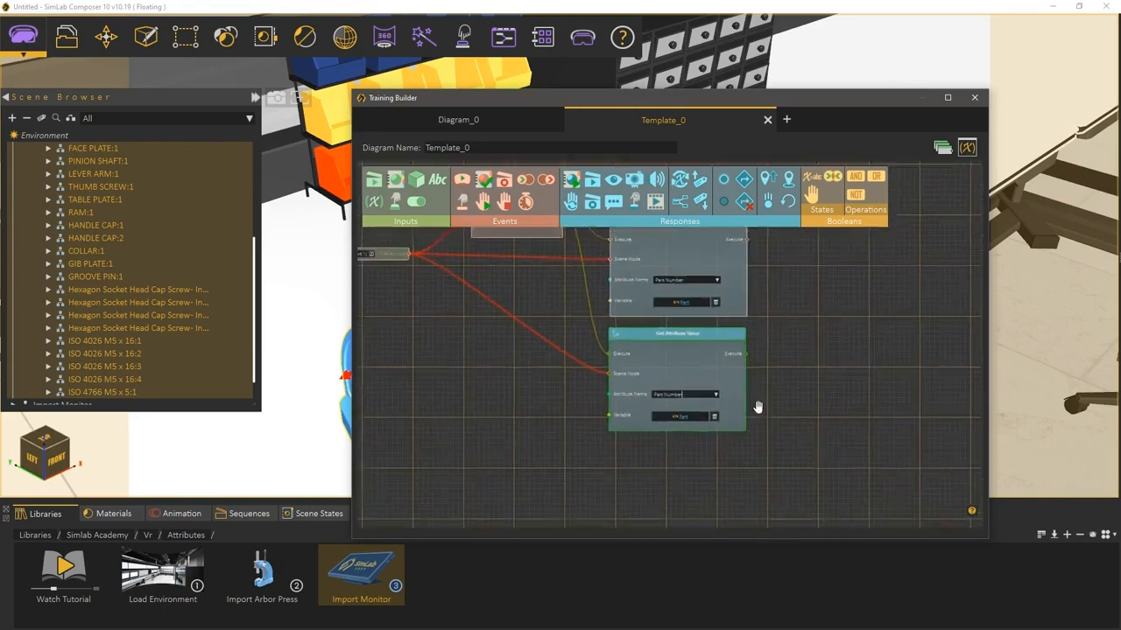
pyautogui.click(714, 379)
pyautogui.scroll(1, 709, 419)
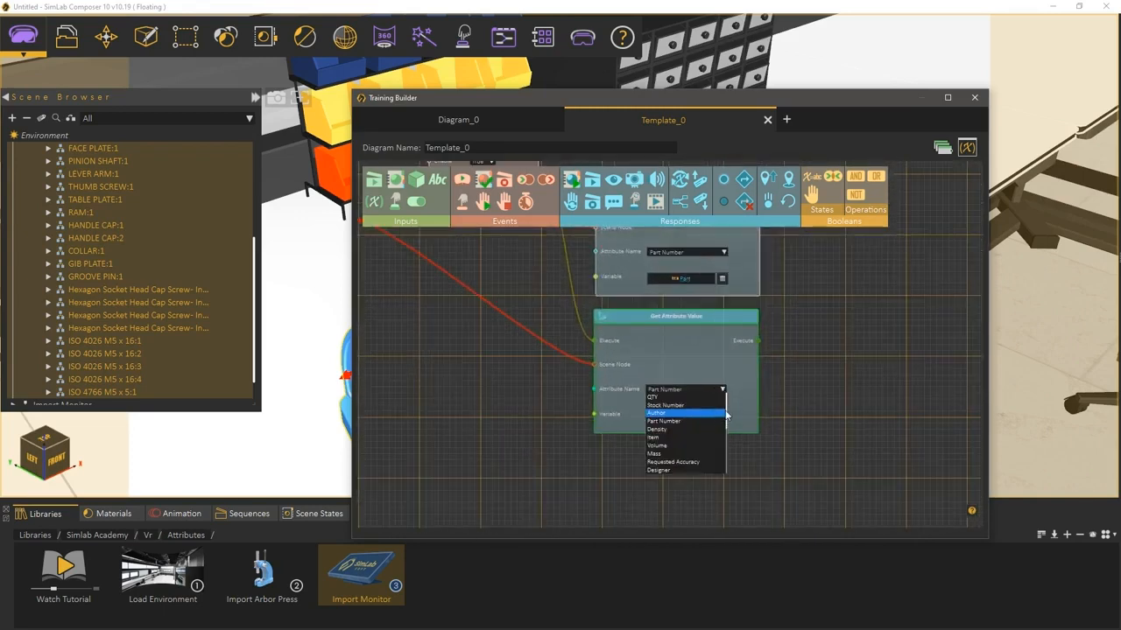
pyautogui.moveTo(727, 414); pyautogui.dragTo(726, 451)
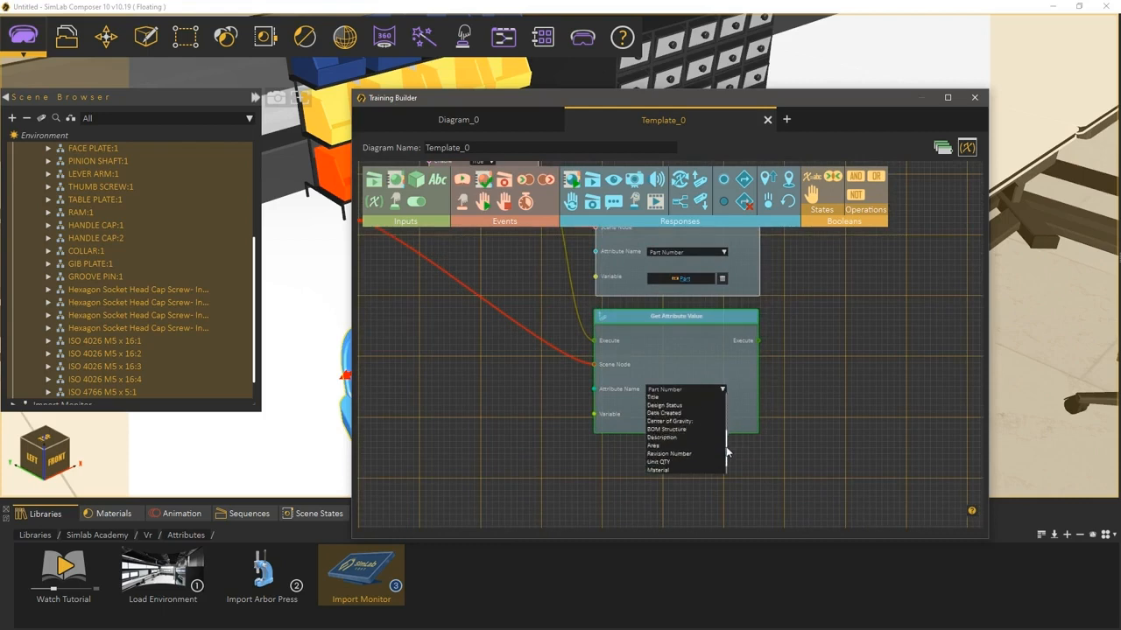
pyautogui.click(684, 470)
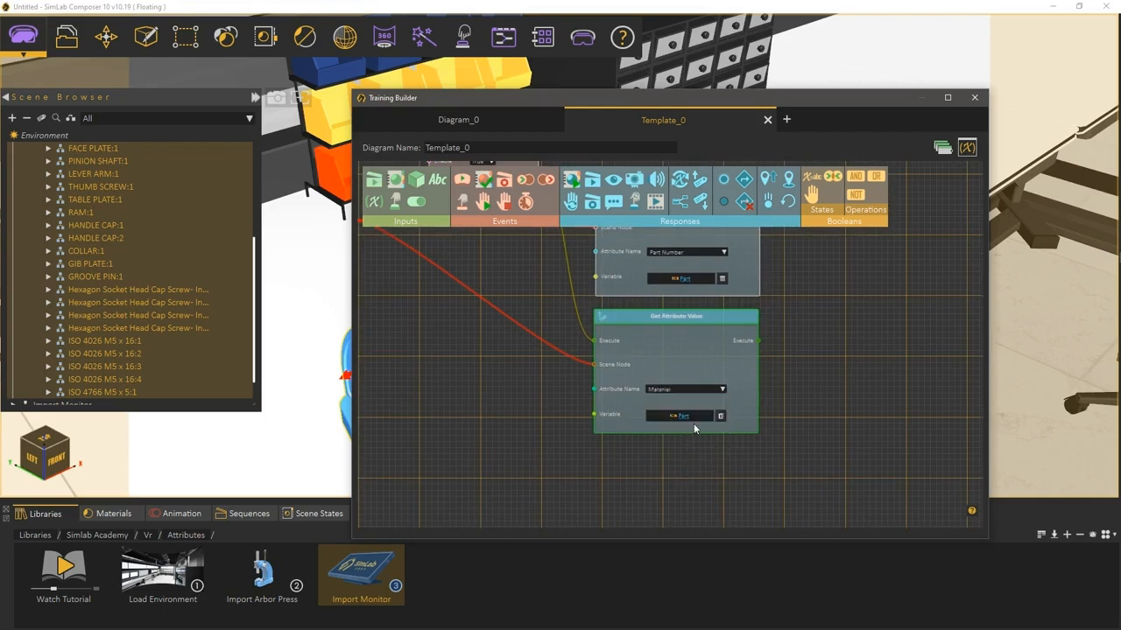
pyautogui.click(696, 417)
pyautogui.click(679, 443)
pyautogui.moveTo(524, 394); pyautogui.dragTo(597, 466, button='middle')
pyautogui.scroll(-1, 615, 453)
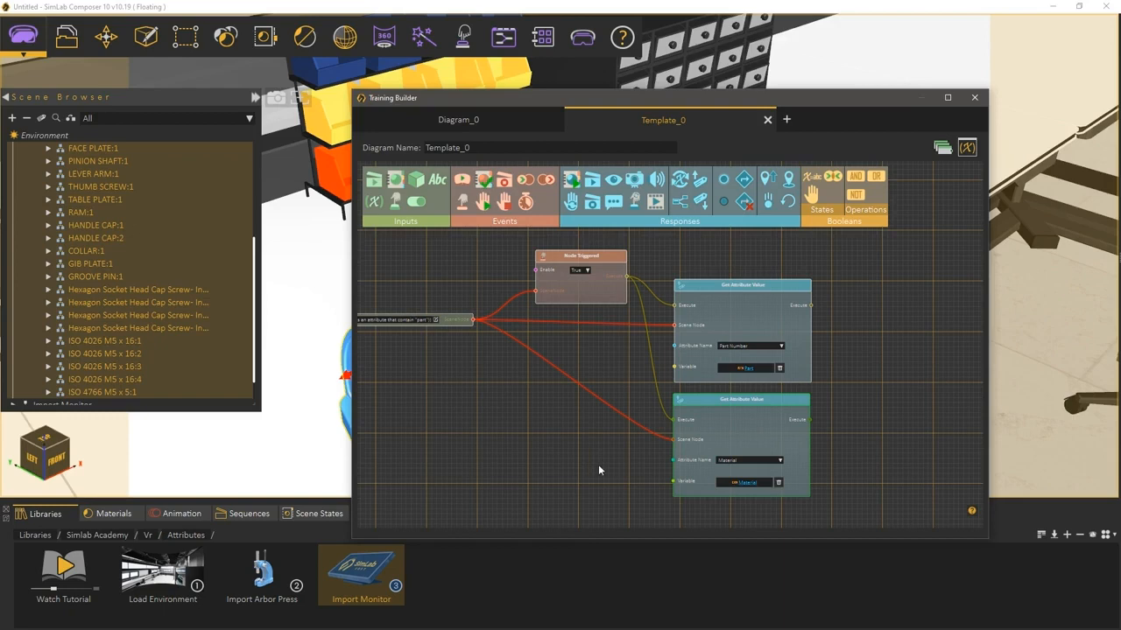
pyautogui.click(974, 97)
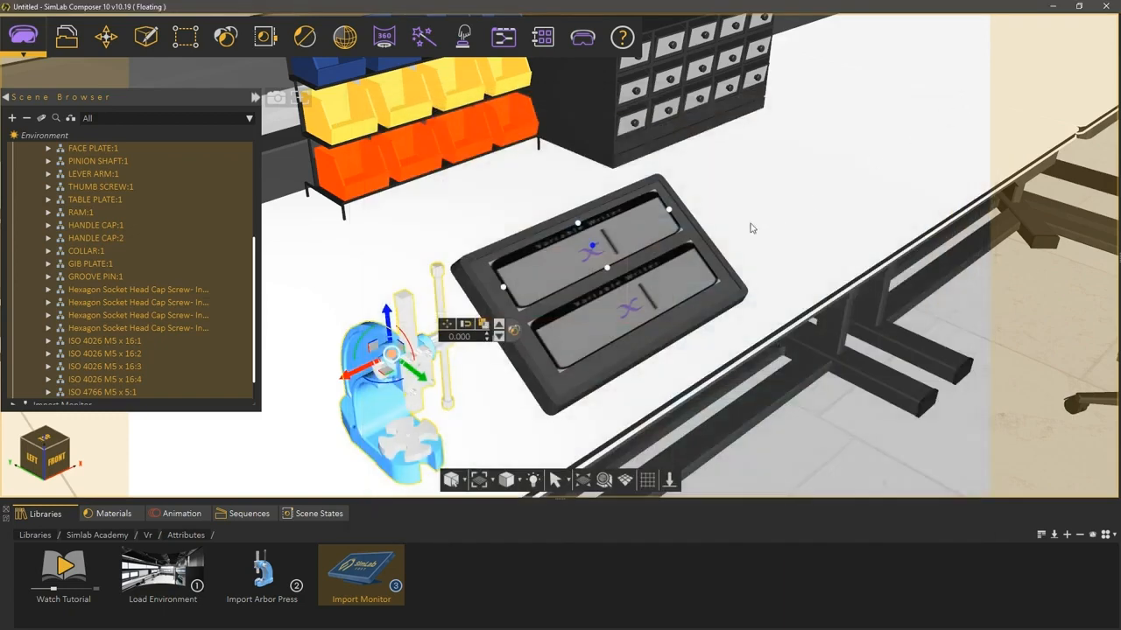
# Set the monitor's upper VR Variable Writer to show the Part variable with the prefix "Part :"
pyautogui.click(627, 247)
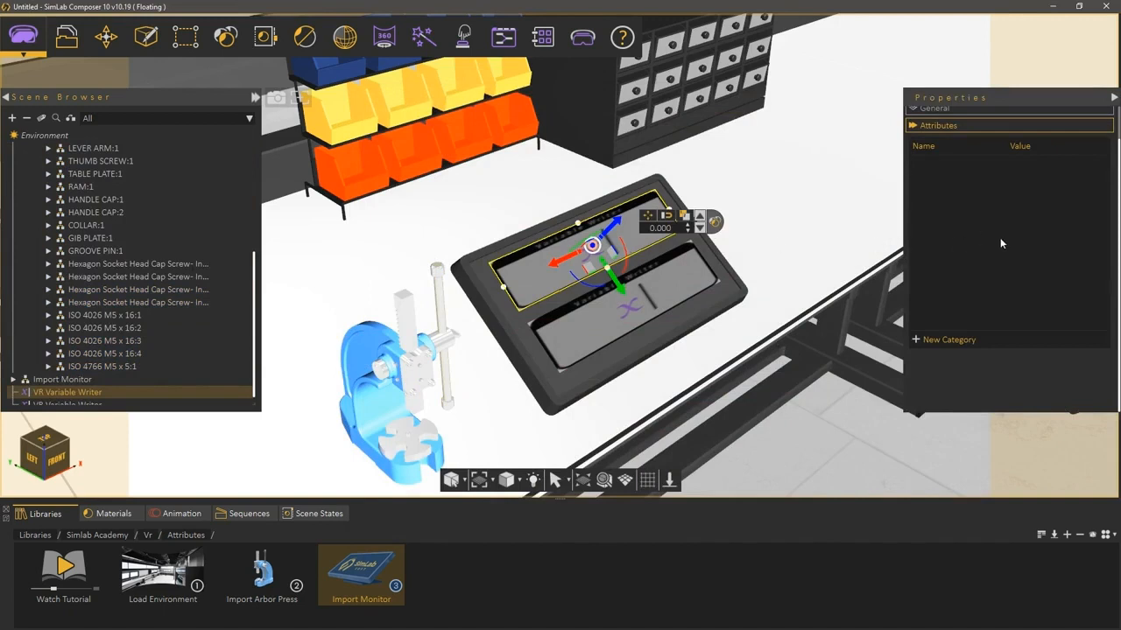
pyautogui.click(1059, 123)
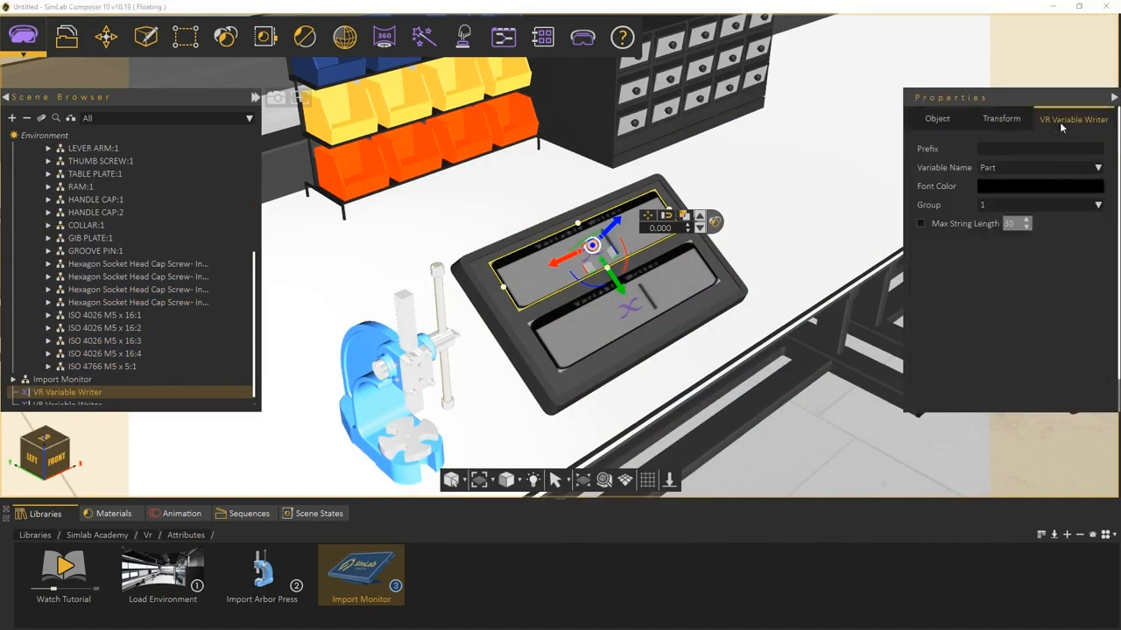
pyautogui.click(1022, 170)
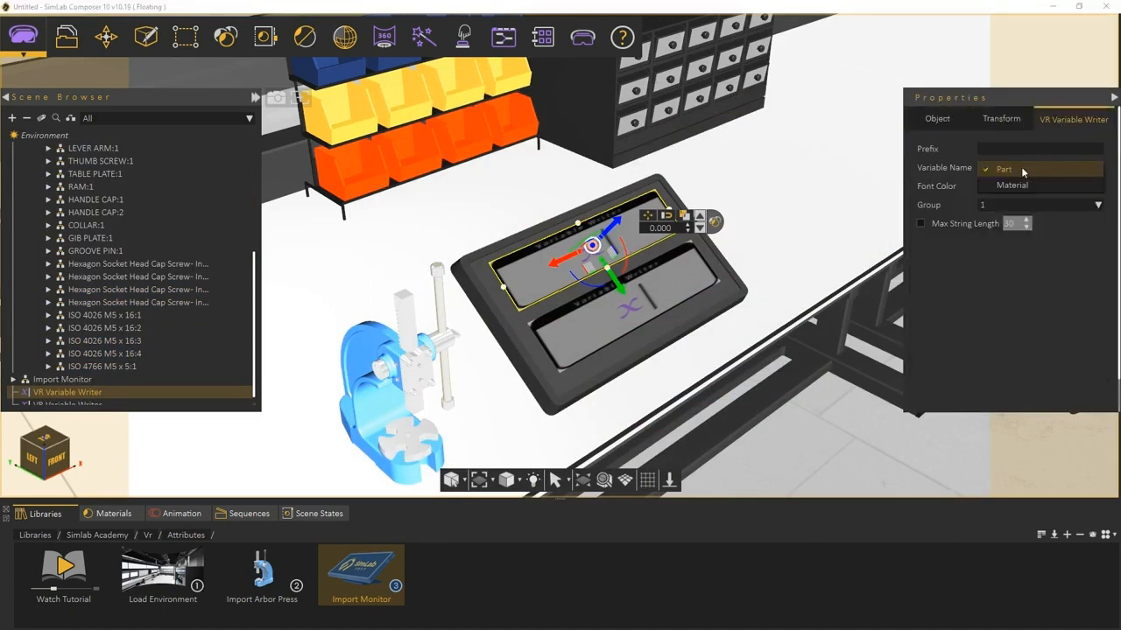
pyautogui.click(1021, 169)
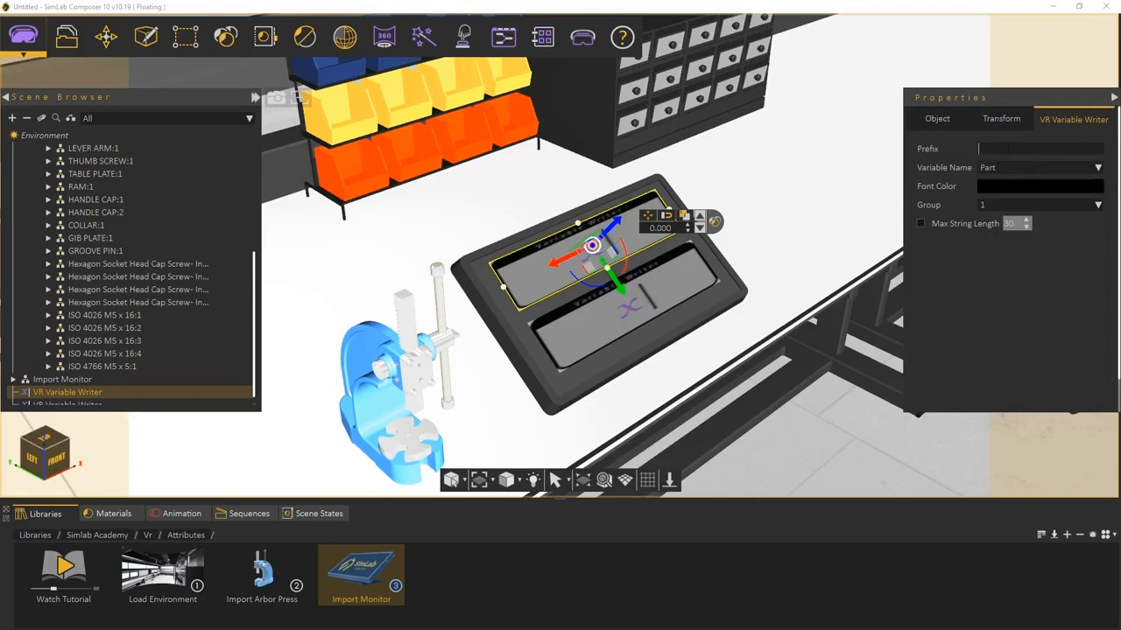
pyautogui.write('Part :')
# Set the upper Variable Writer's font color to green #07ff00 and enable its maximum string length
pyautogui.click(1009, 185)
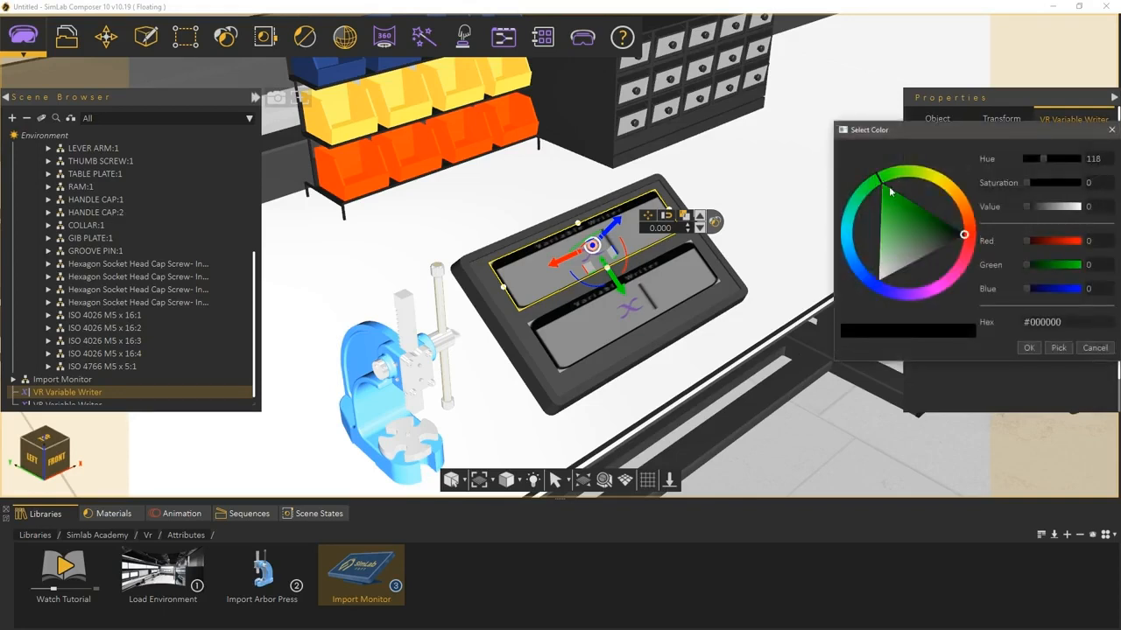
pyautogui.moveTo(898, 194); pyautogui.dragTo(875, 170)
pyautogui.moveTo(1057, 322); pyautogui.dragTo(1007, 328)
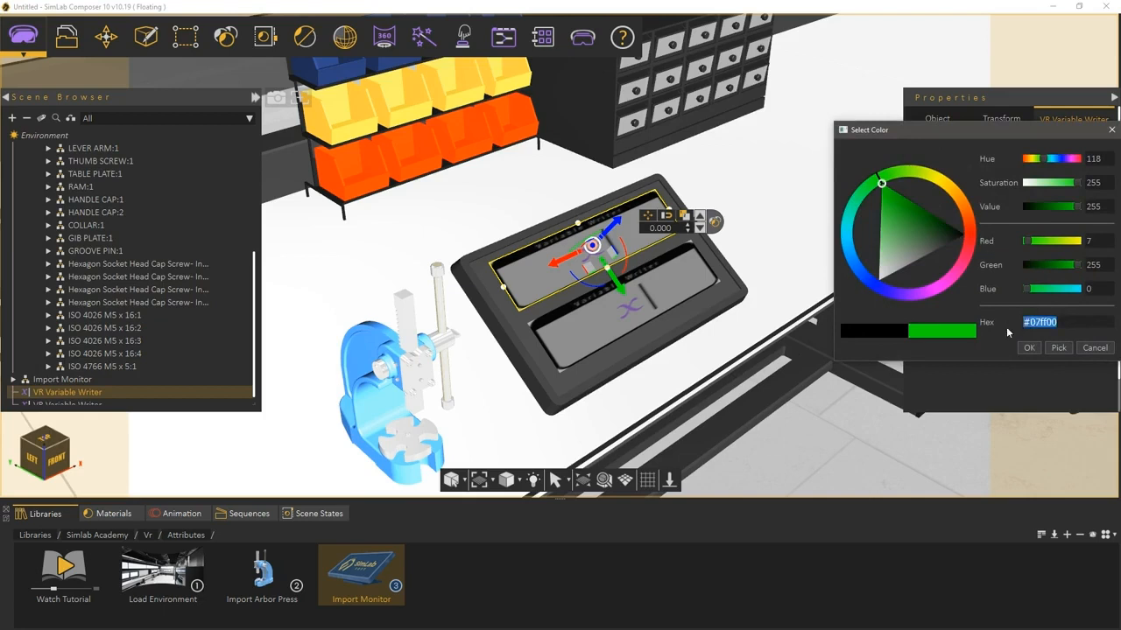
pyautogui.click(1029, 348)
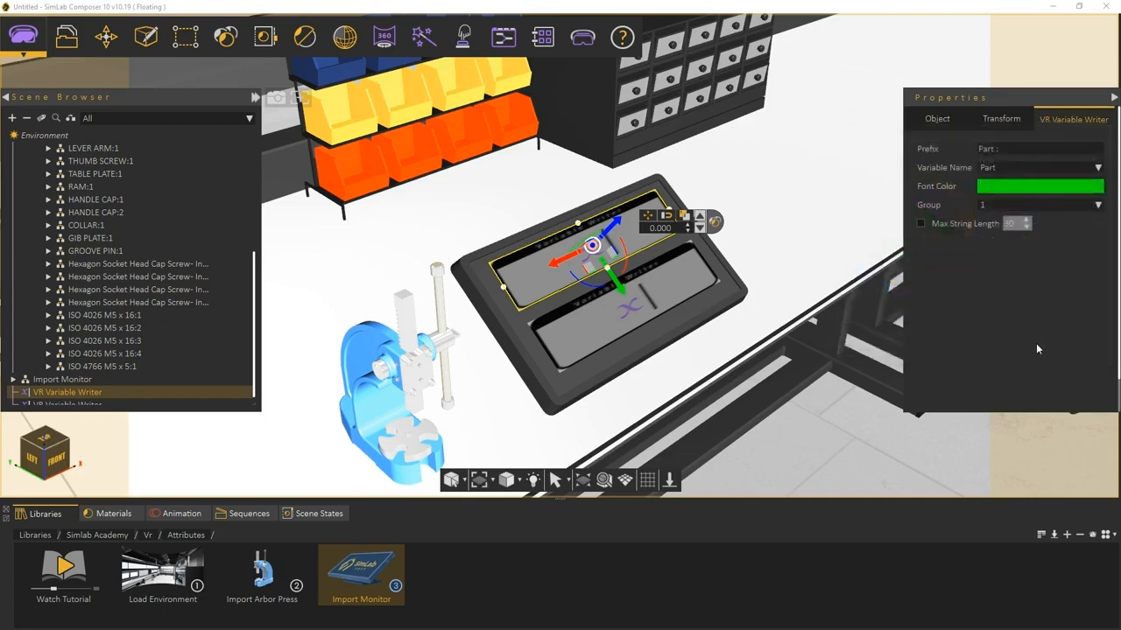
pyautogui.click(922, 225)
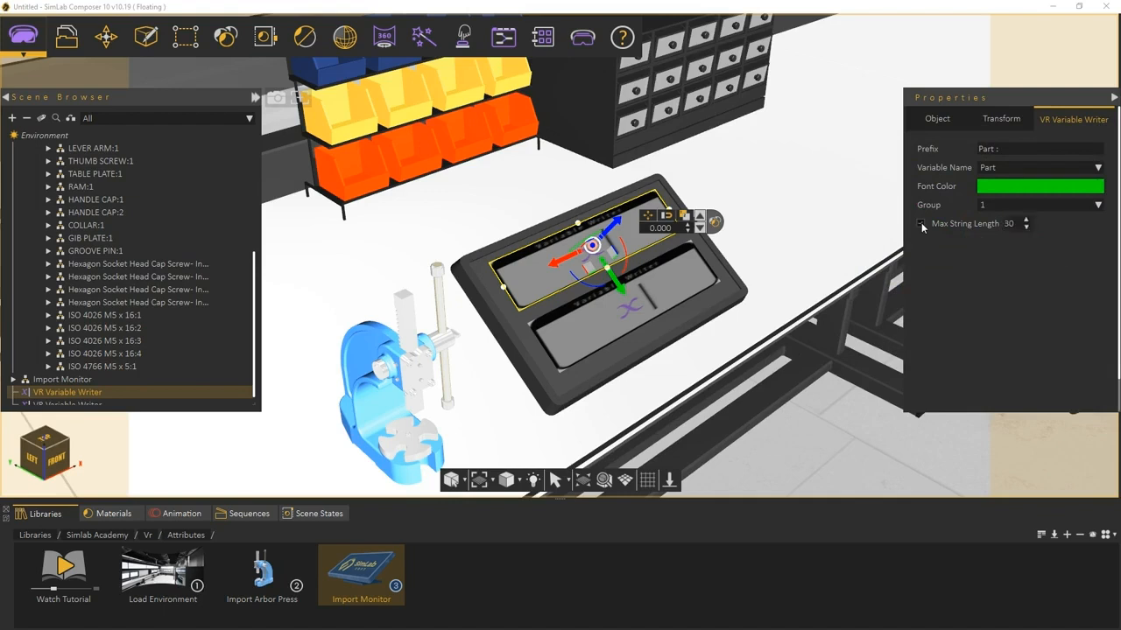
pyautogui.doubleClick(1008, 224)
# Set the lower VR Variable Writer to the Material variable with the prefix "Material :" and a maximum string length of 50
pyautogui.click(691, 284)
pyautogui.click(920, 224)
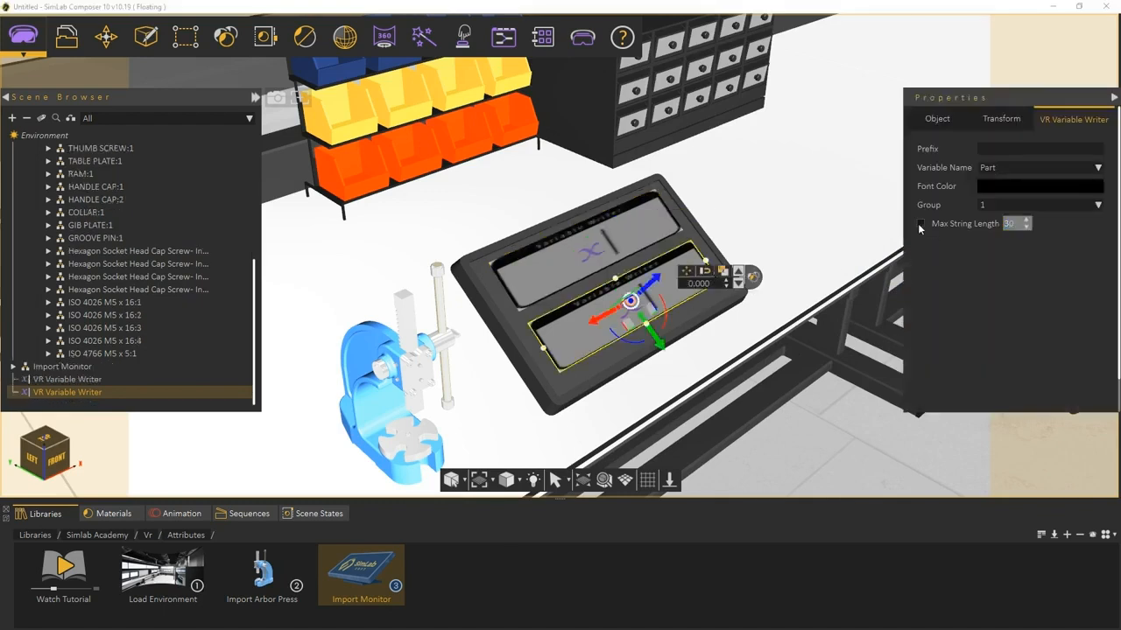
pyautogui.click(1004, 170)
pyautogui.click(1006, 182)
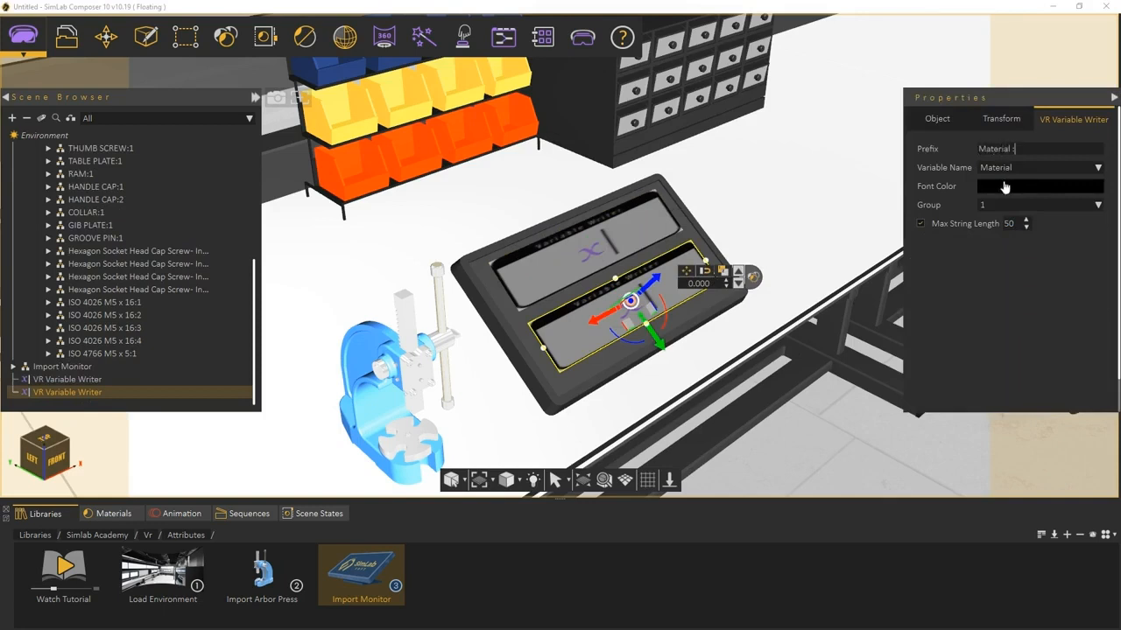
# Set the lower Variable Writer's font color to green #07ff00
pyautogui.click(1004, 186)
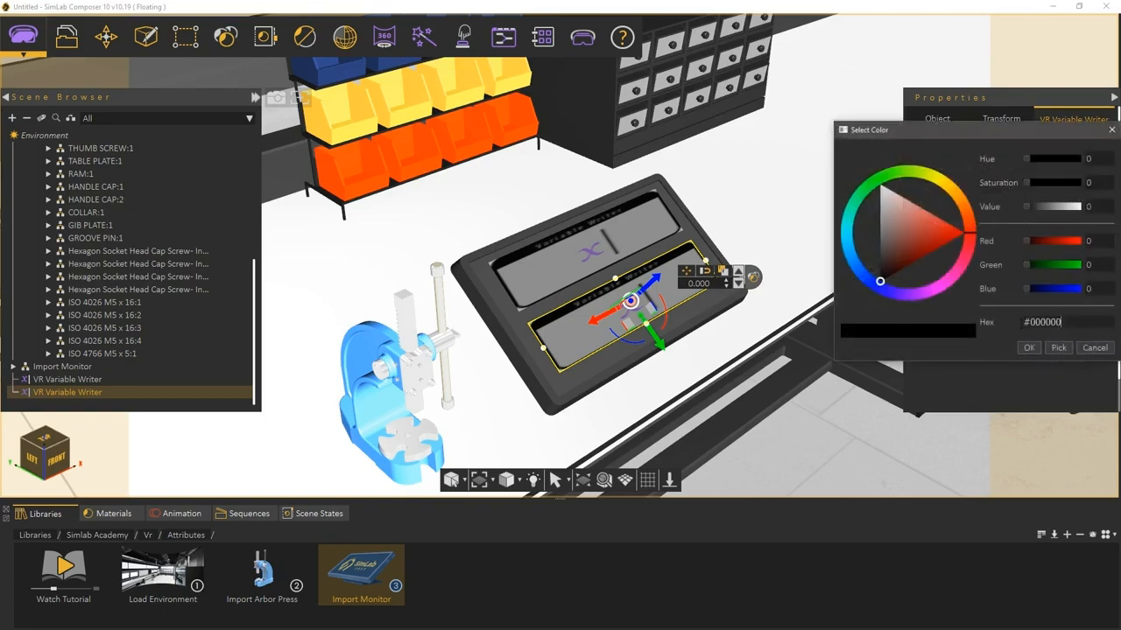
pyautogui.write('#07ff00')
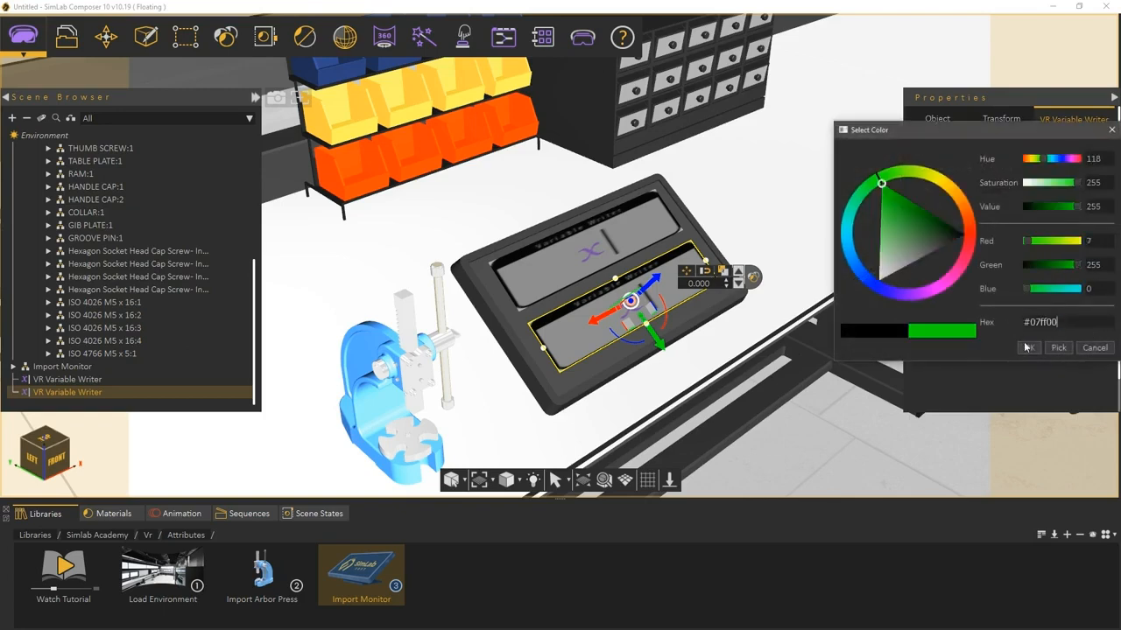
pyautogui.click(1027, 348)
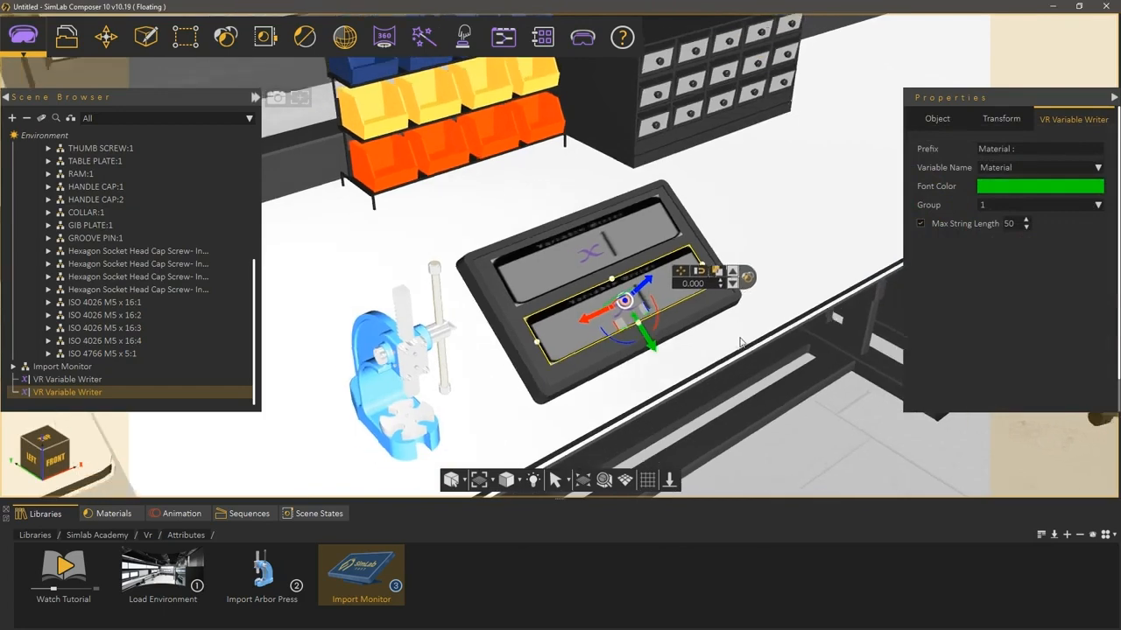
# Place the viewer start position on the floor before the workbench, move it -0.342 along Y and rotate it 90° about Z
pyautogui.scroll(-5, 740, 341)
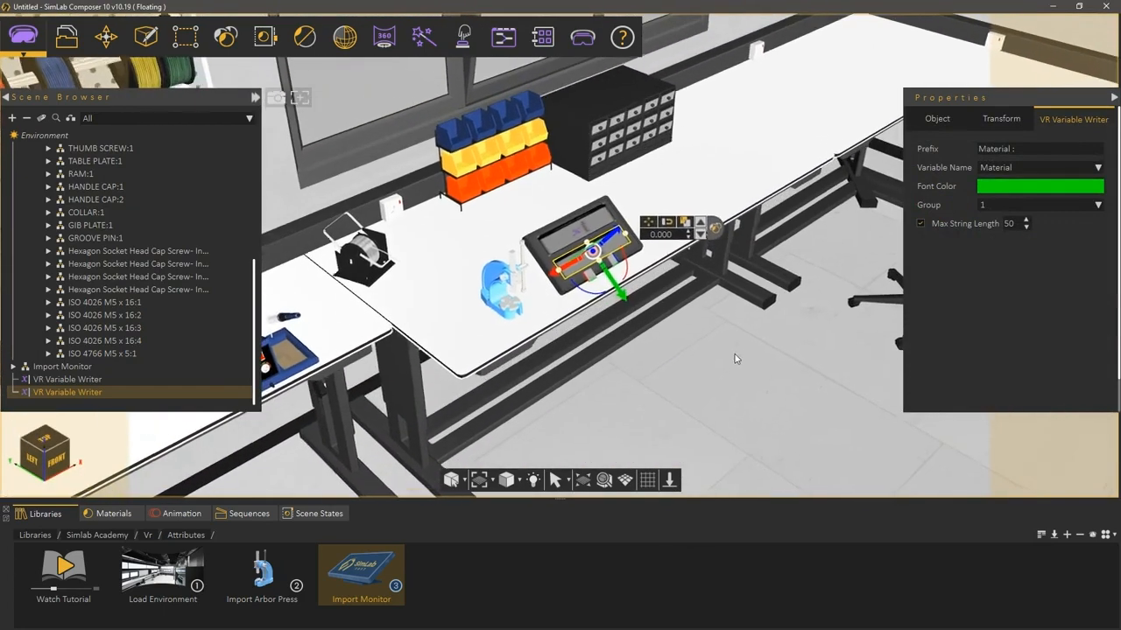
pyautogui.click(579, 39)
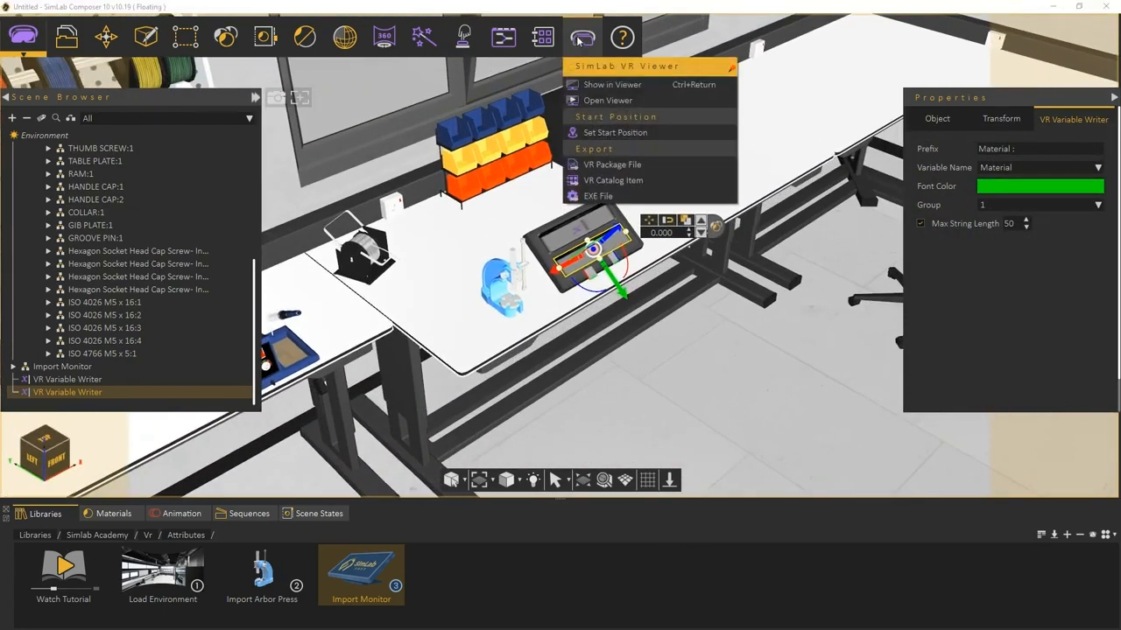
pyautogui.click(614, 133)
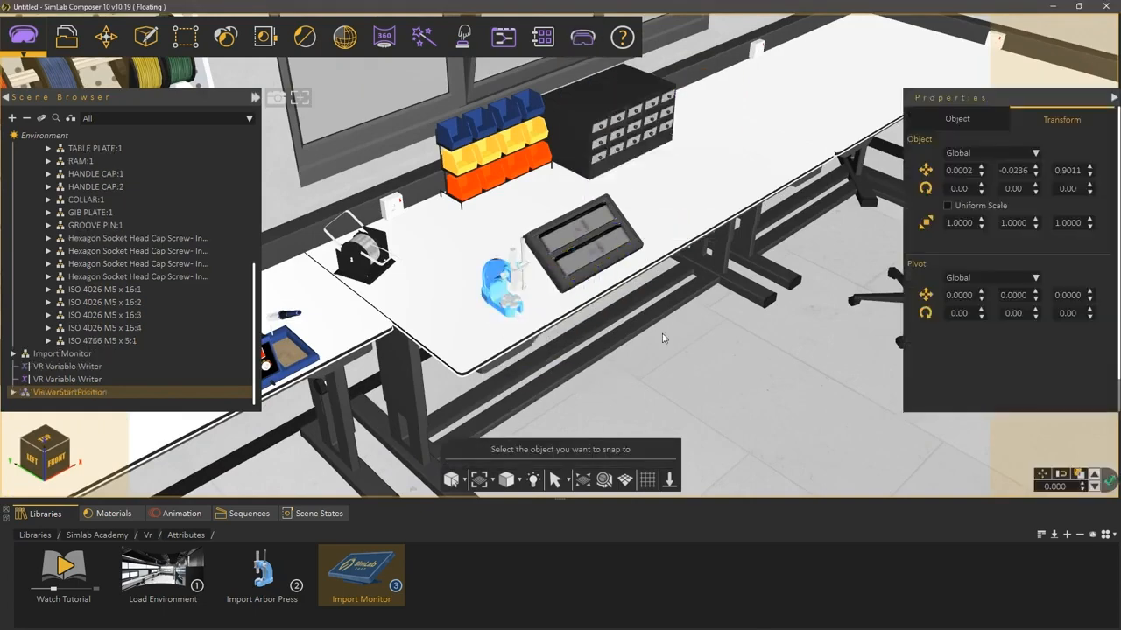
pyautogui.click(672, 415)
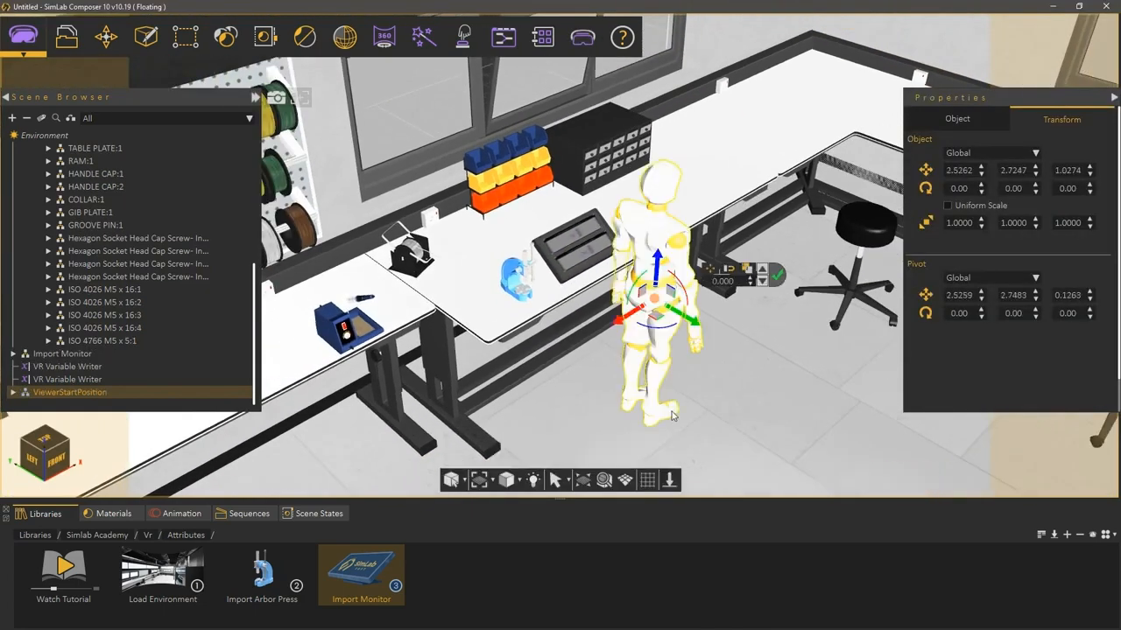
pyautogui.moveTo(656, 341); pyautogui.dragTo(735, 374)
# Show the scene in the SimLab VR Viewer in Virtual Reality mode and trigger the arbor press's pinion shaft
pyautogui.click(581, 38)
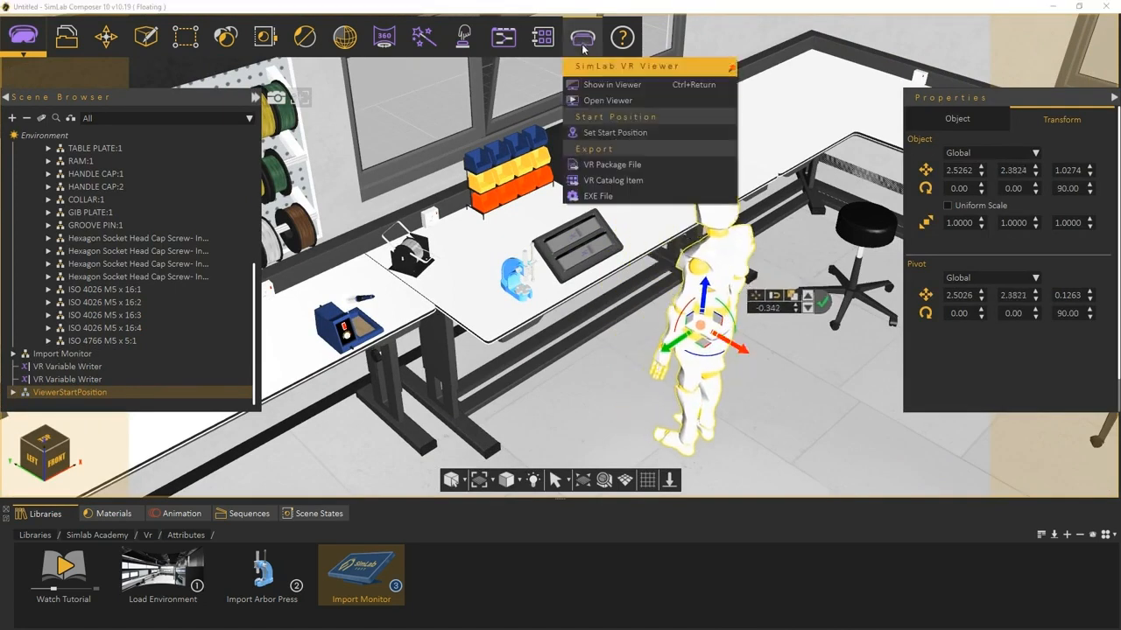
pyautogui.click(602, 85)
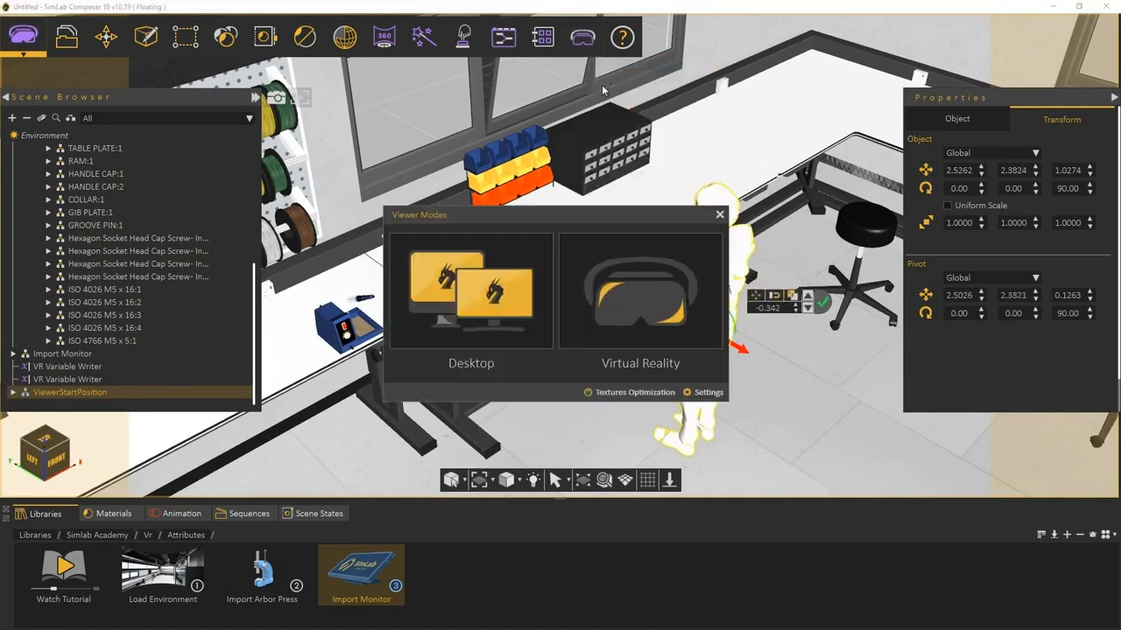
pyautogui.click(639, 250)
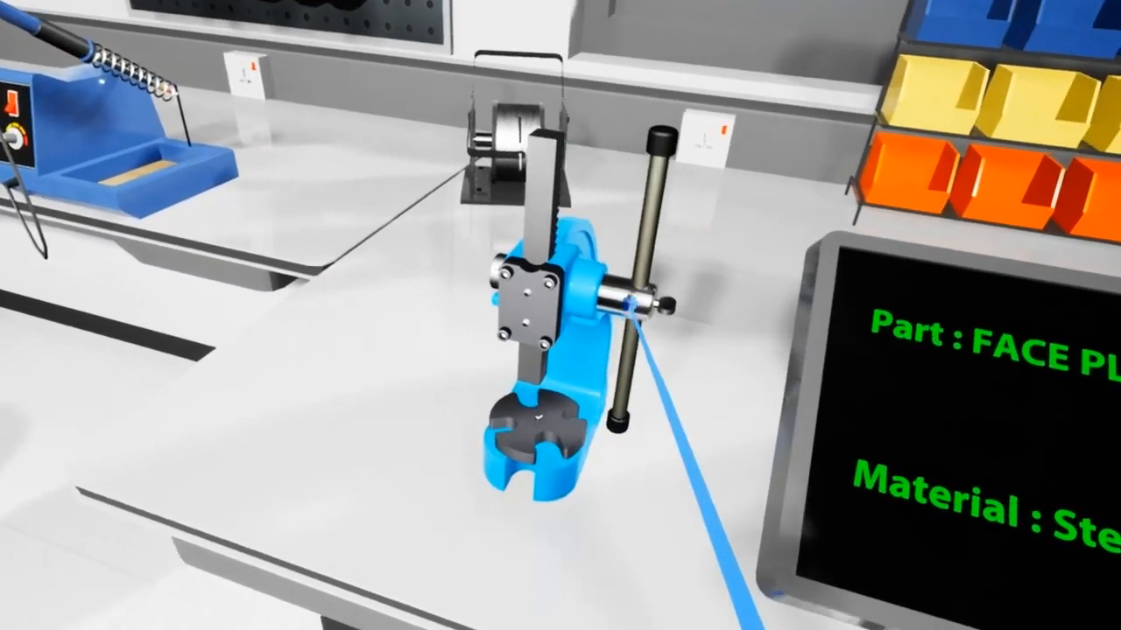
pyautogui.click(630, 303)
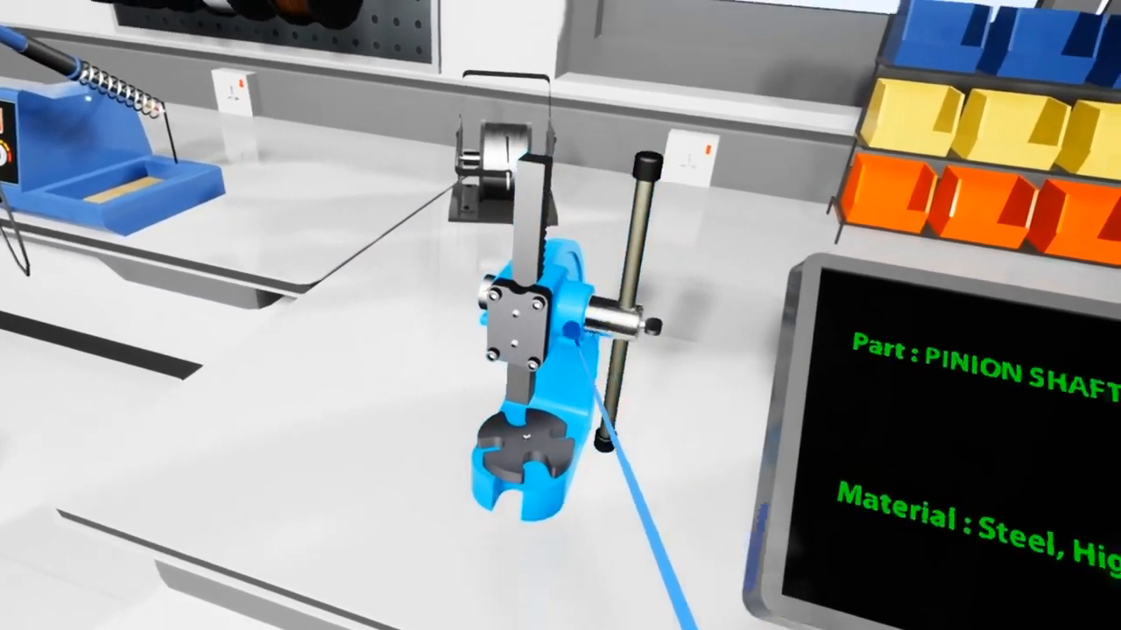